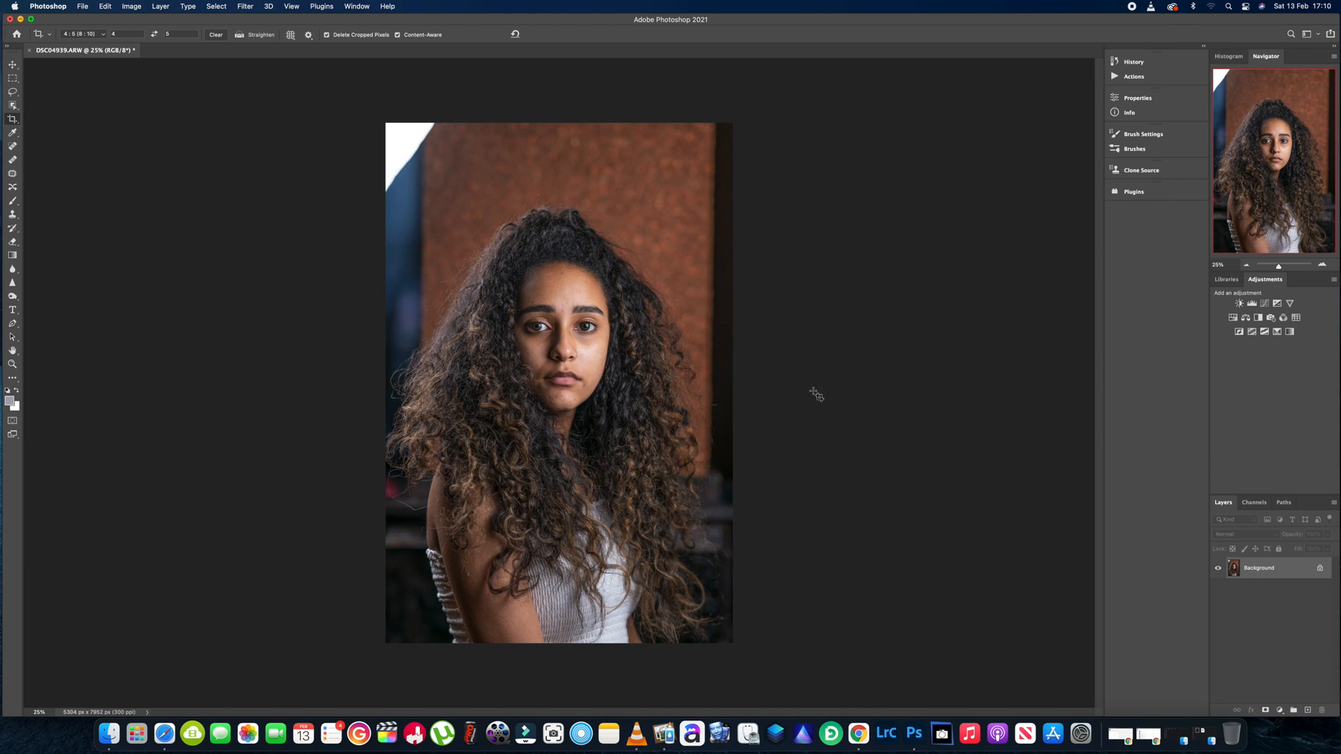
# Crop and slightly rotate the portrait at a 4:5 ratio, excluding the white corner, with Content-Aware turned off.
pyautogui.click(11, 120)
pyautogui.moveTo(691, 127); pyautogui.dragTo(719, 176)
pyautogui.moveTo(630, 345); pyautogui.dragTo(622, 343)
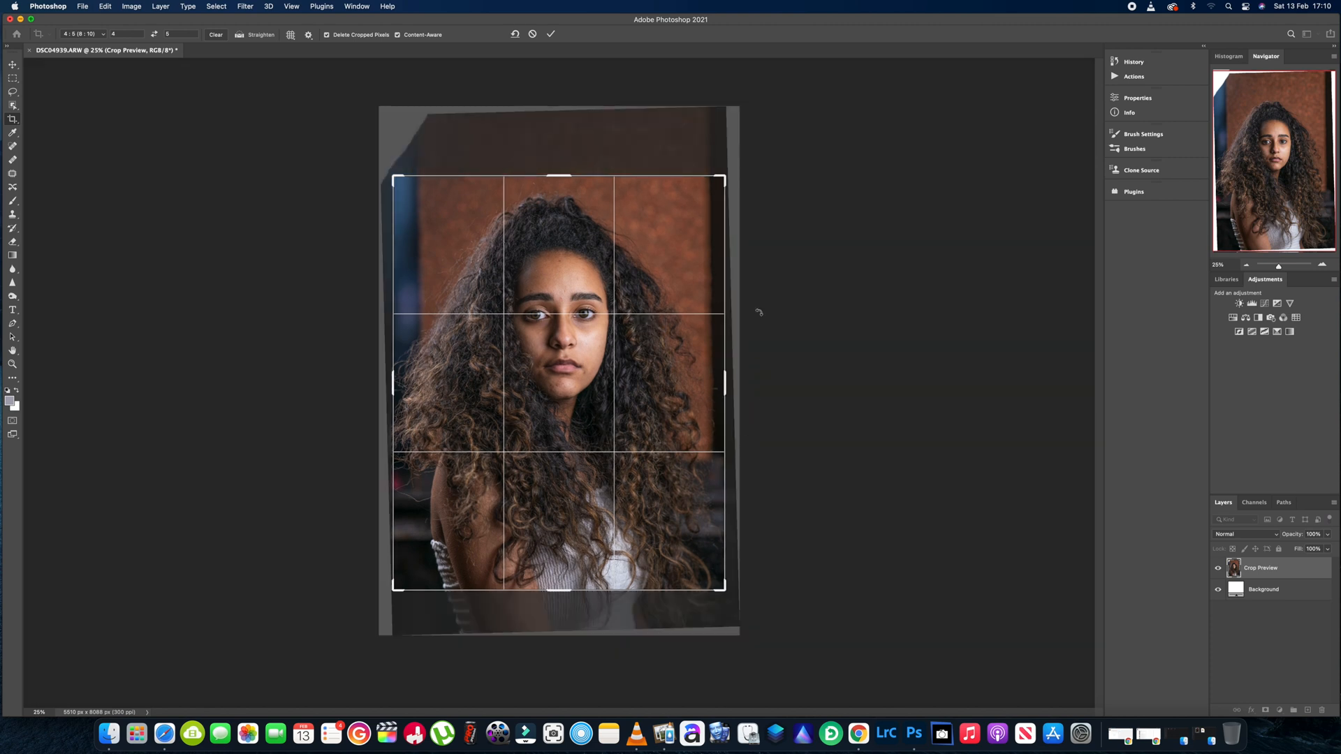
pyautogui.click(399, 35)
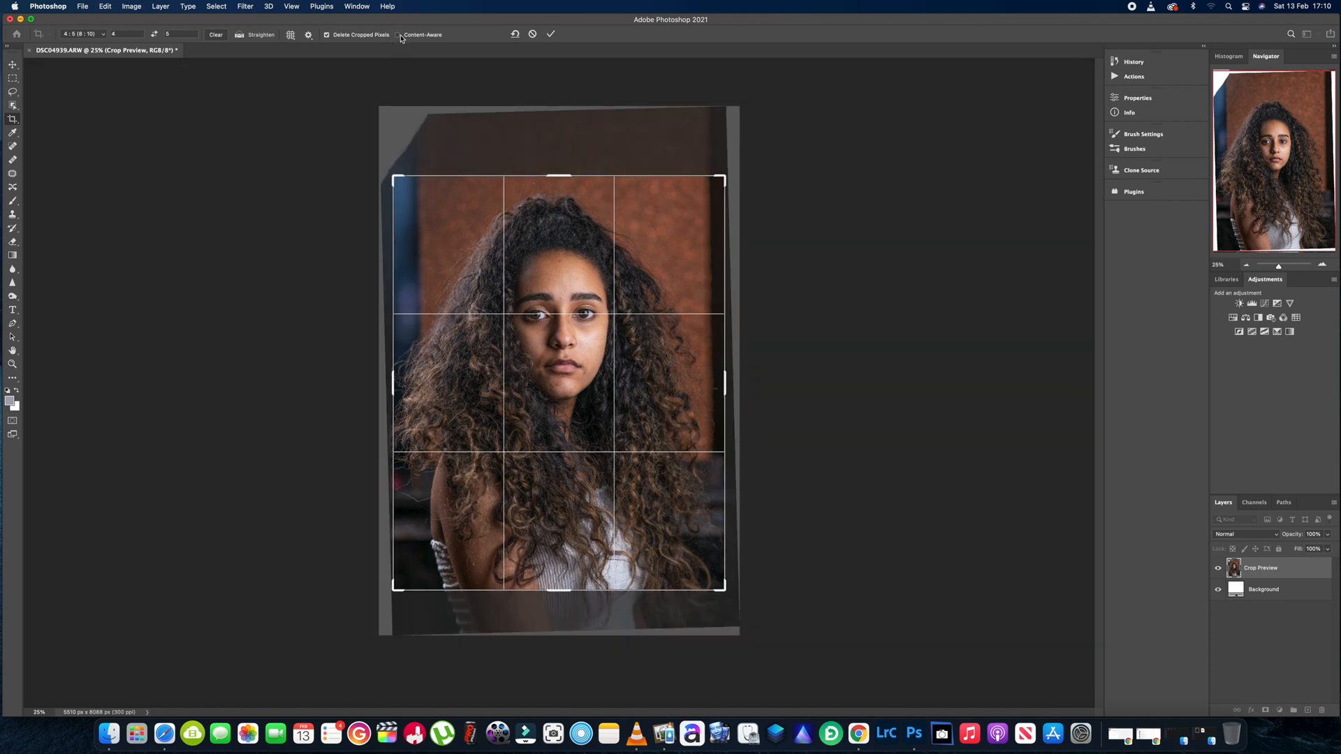
pyautogui.click(551, 34)
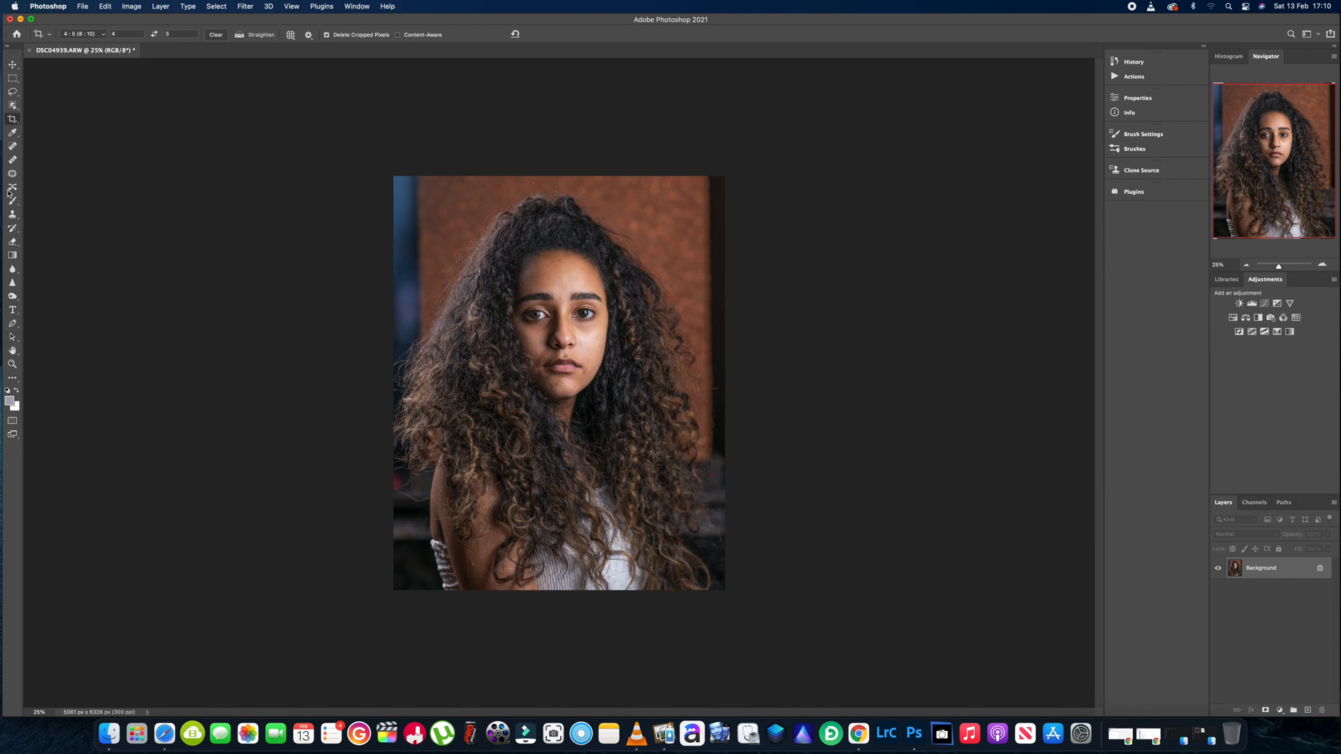
# Remove the small blemishes on the forehead, cheek and chin with the Spot Healing Brush.
pyautogui.click(14, 151)
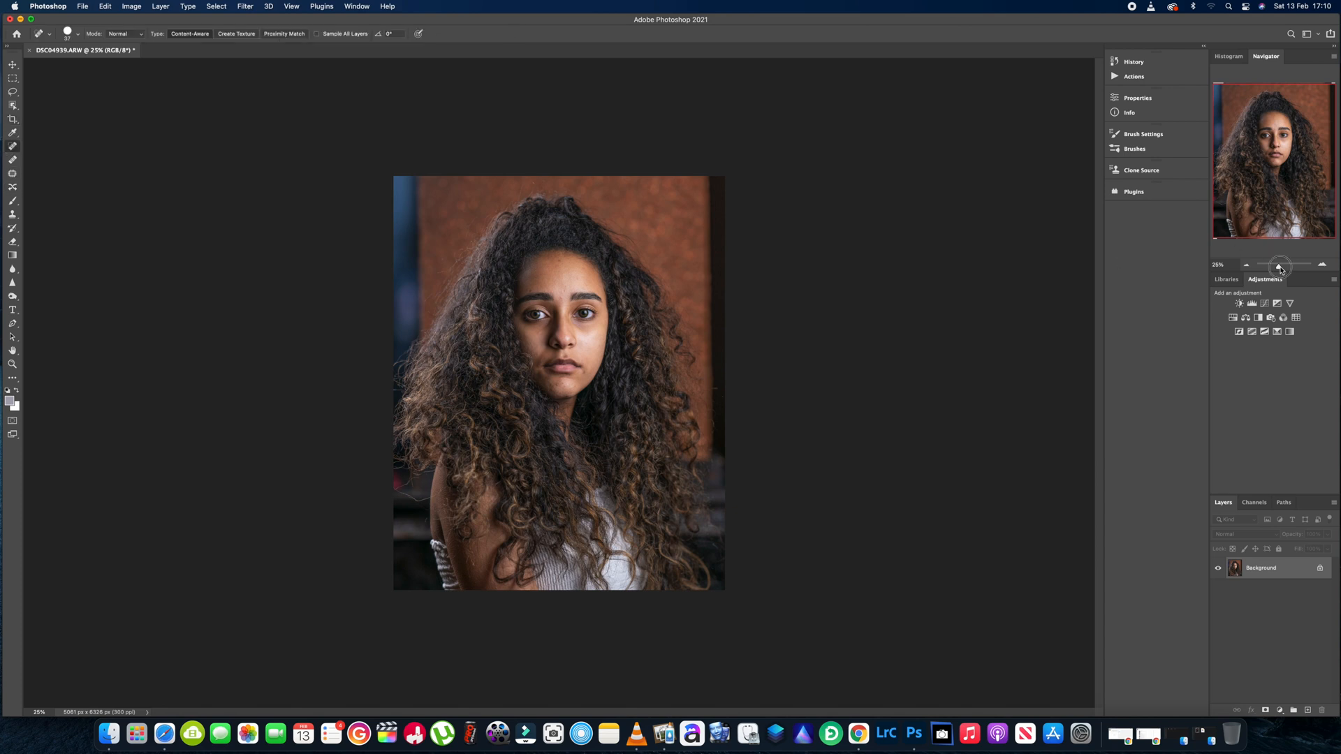
pyautogui.moveTo(1279, 267); pyautogui.dragTo(1284, 270)
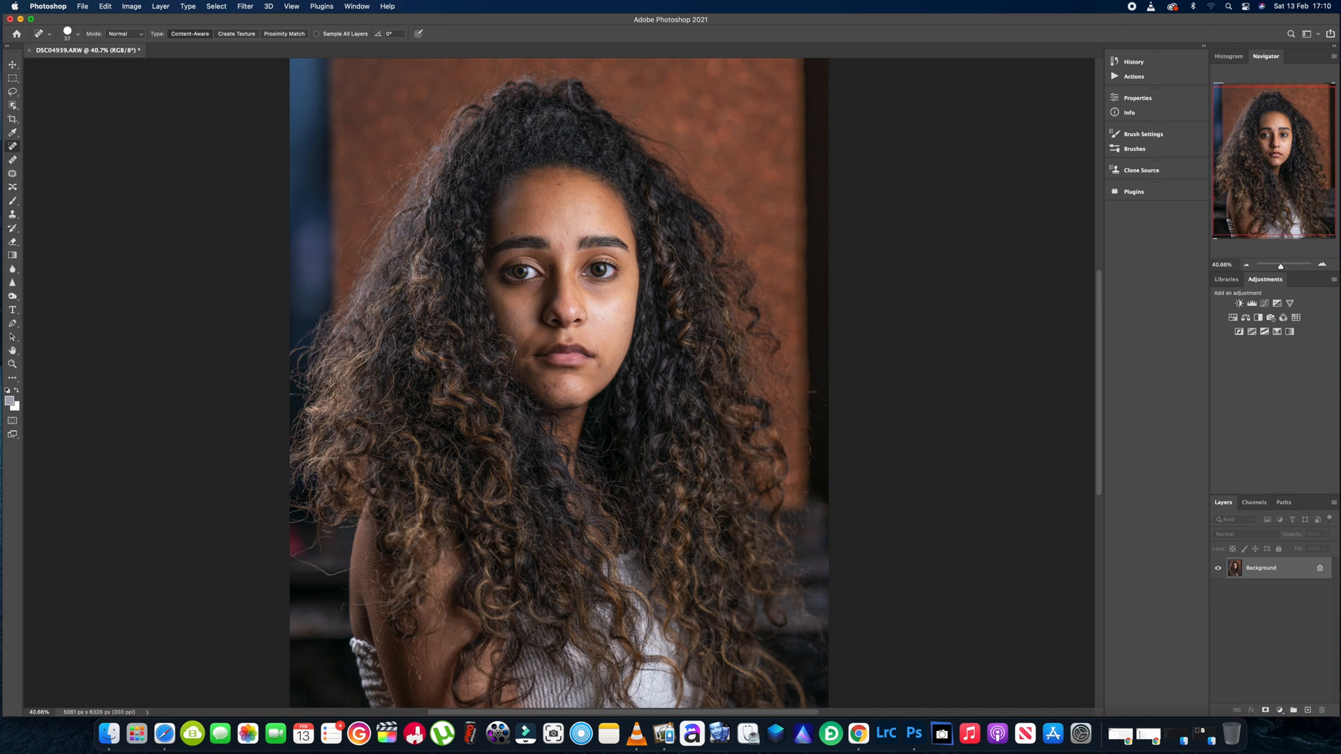
pyautogui.click(599, 365)
pyautogui.click(551, 388)
pyautogui.click(509, 236)
pyautogui.click(563, 244)
pyautogui.click(585, 389)
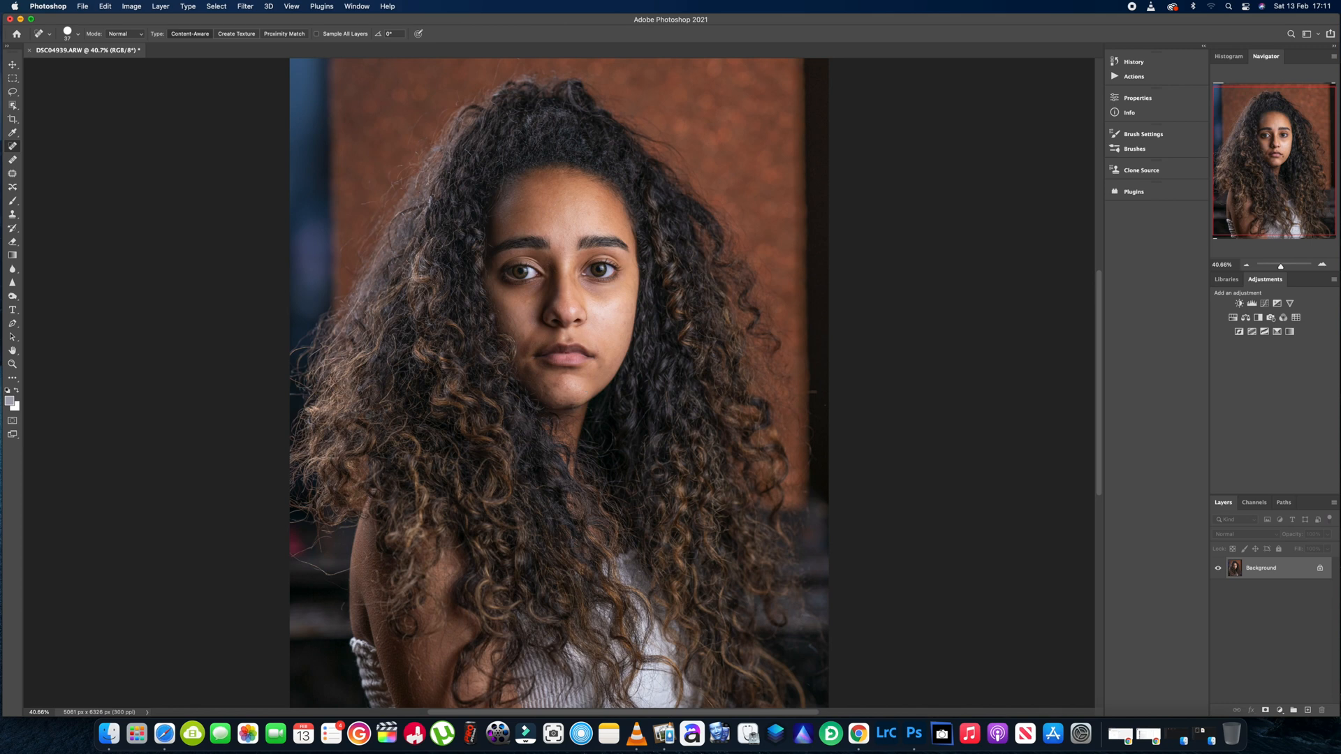
pyautogui.click(559, 405)
pyautogui.scroll(1, 559, 384)
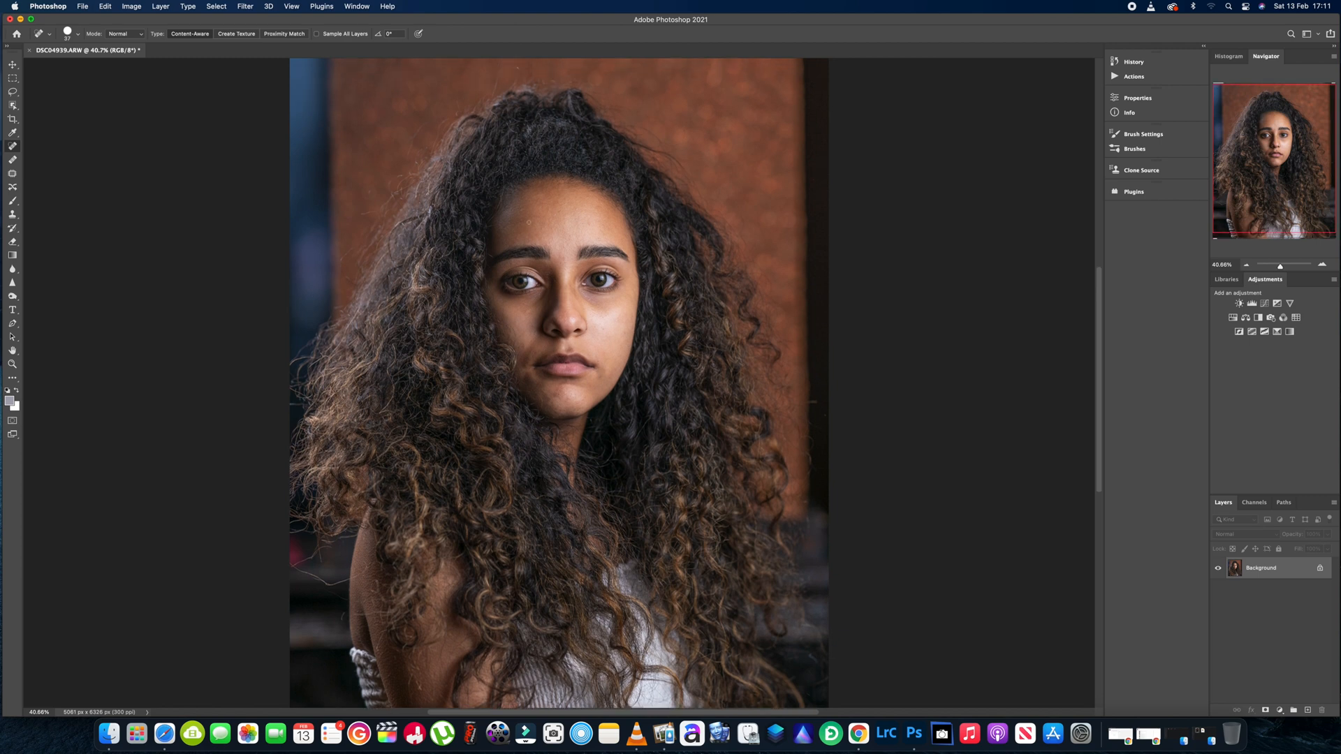
pyautogui.moveTo(526, 216); pyautogui.dragTo(507, 226)
pyautogui.click(602, 378)
pyautogui.click(602, 378)
# Open the retouched portrait in the Anthropics PortraitPro filter.
pyautogui.click(133, 7)
pyautogui.moveTo(245, 6)
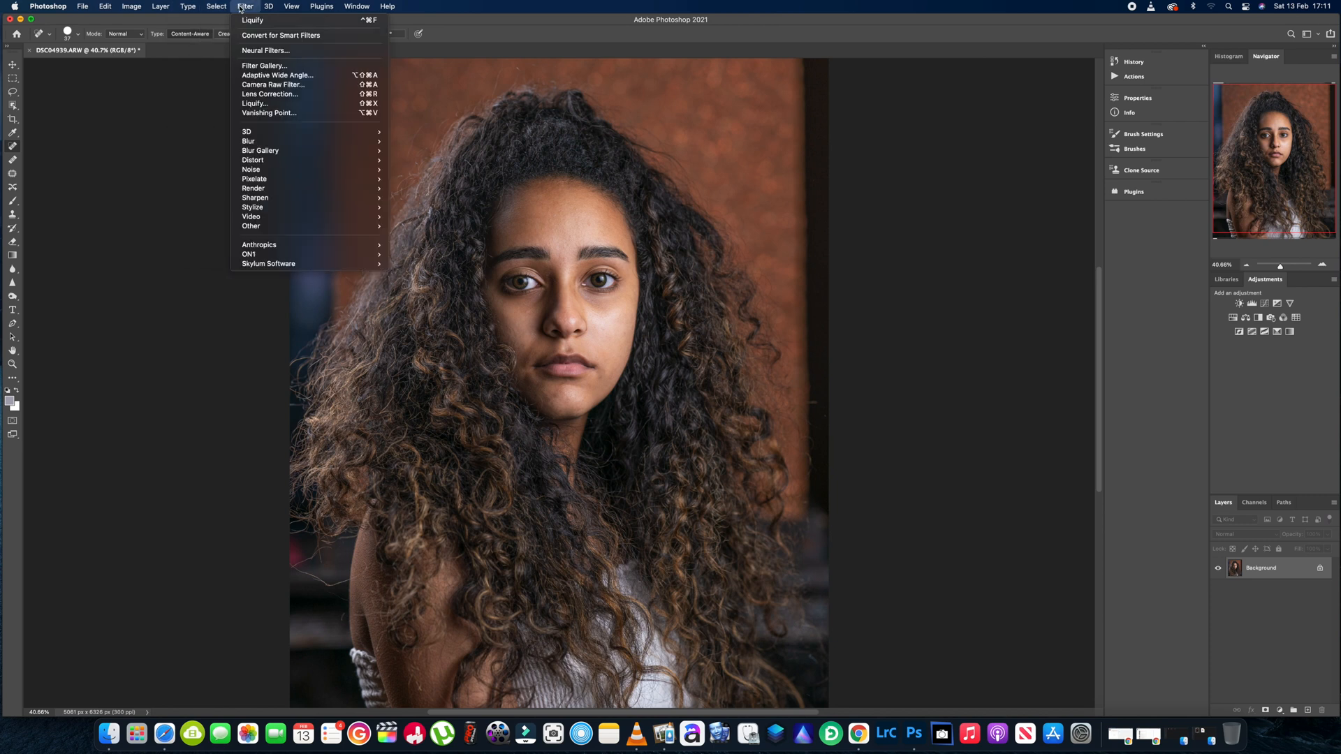
pyautogui.moveTo(293, 246)
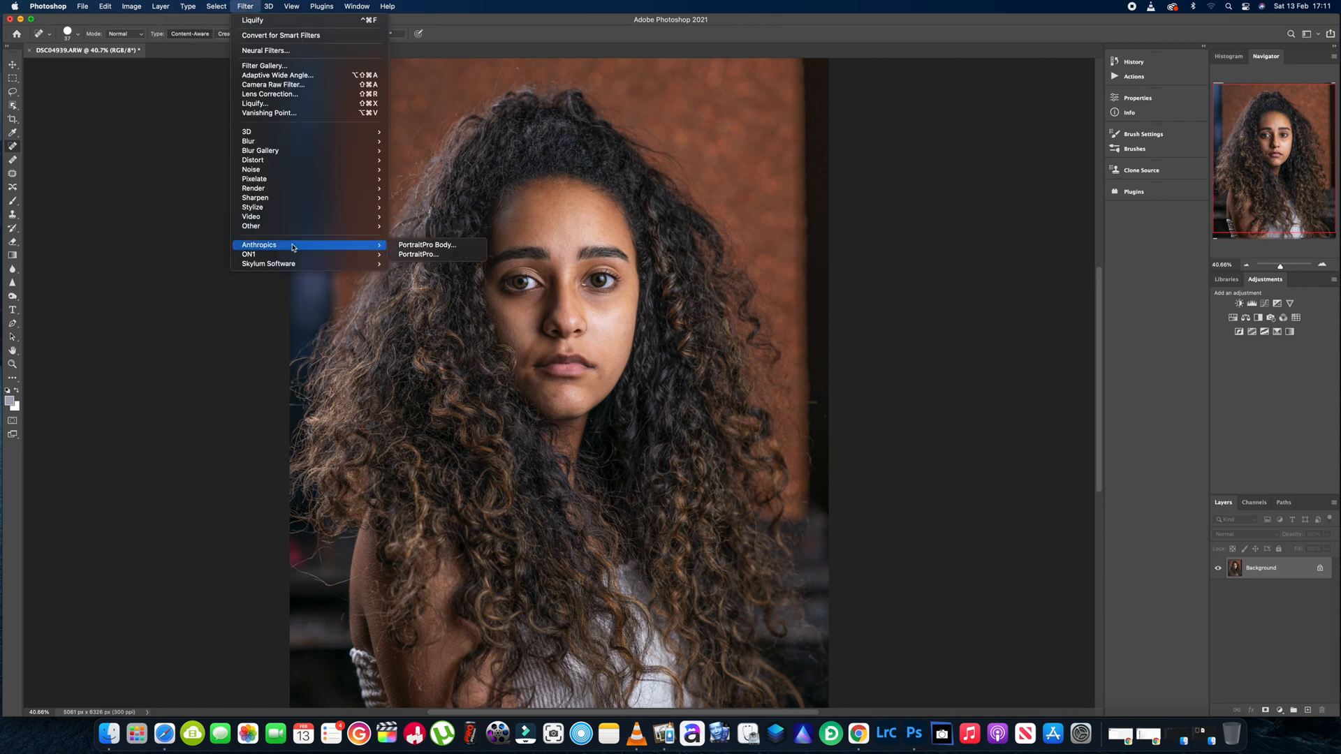
pyautogui.click(409, 246)
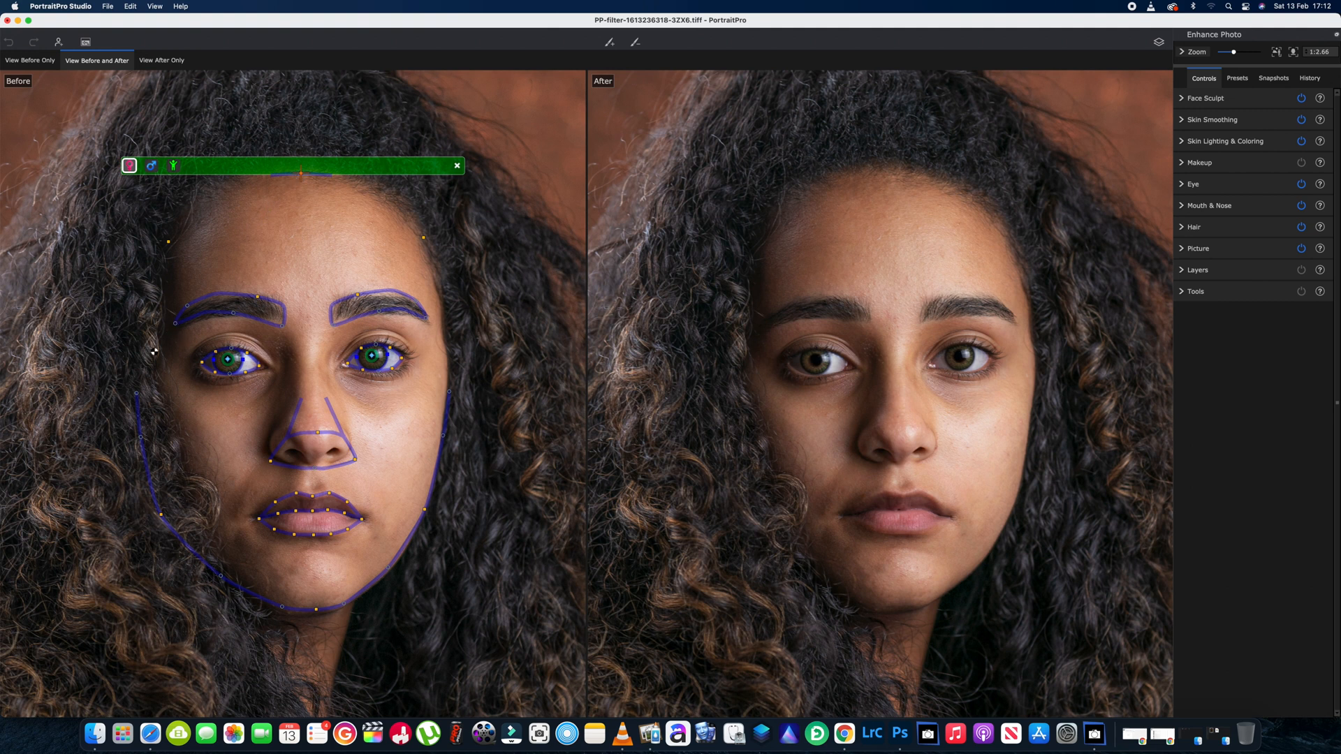
# Refine the detected outlines on the before image, fitting both ends of the left-hand eyebrow and the mouth corner.
pyautogui.click(123, 419)
pyautogui.moveTo(174, 329); pyautogui.dragTo(174, 332)
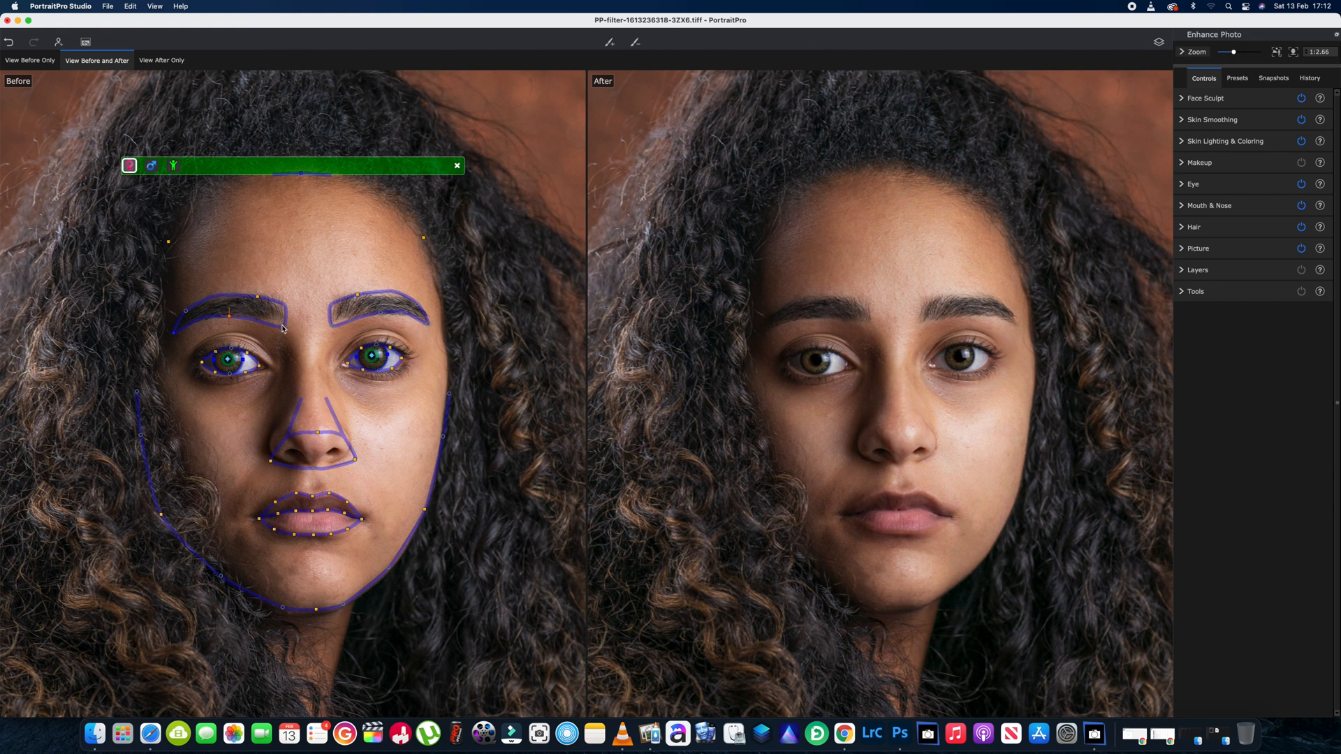
pyautogui.moveTo(283, 325); pyautogui.dragTo(282, 323)
pyautogui.click(282, 326)
pyautogui.moveTo(282, 326); pyautogui.dragTo(282, 324)
pyautogui.moveTo(258, 522); pyautogui.dragTo(257, 521)
pyautogui.click(313, 498)
pyautogui.click(282, 608)
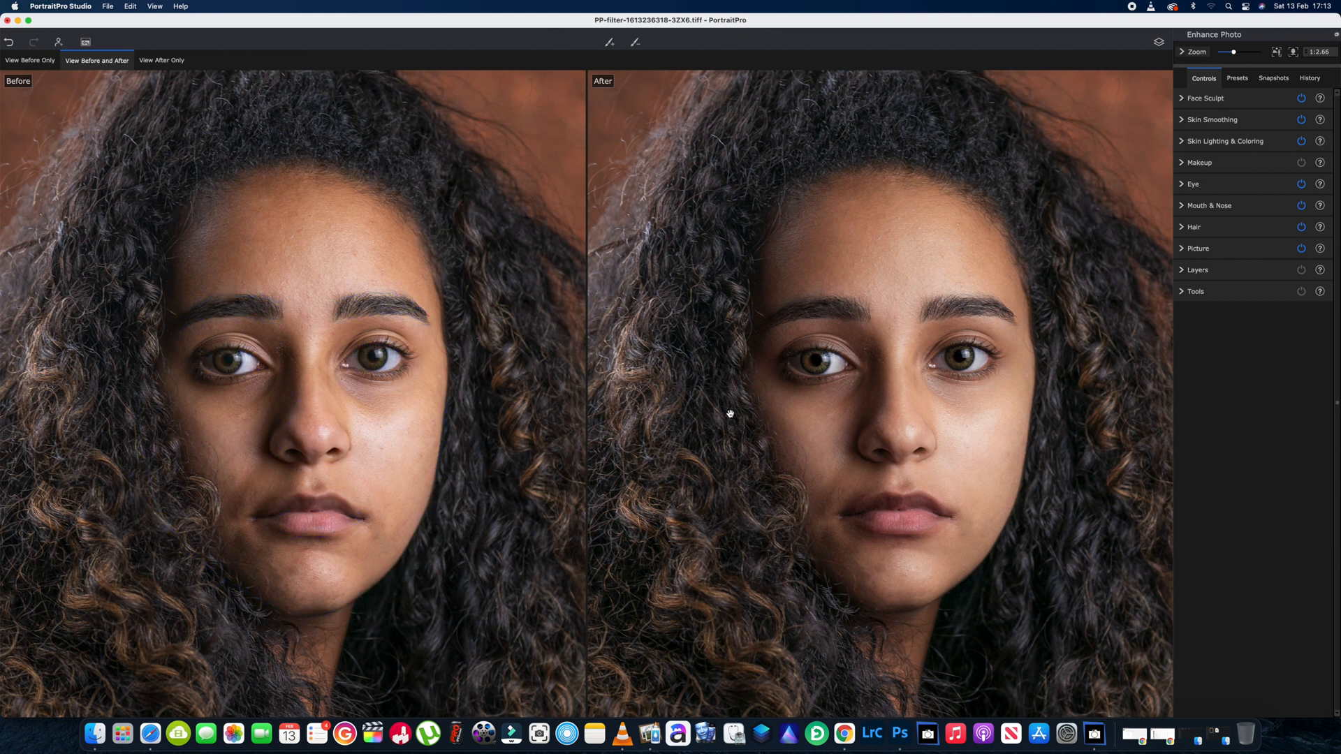
# Display only the enhanced version of the portrait, with the whole head and hair in view.
pyautogui.scroll(-3, 730, 413)
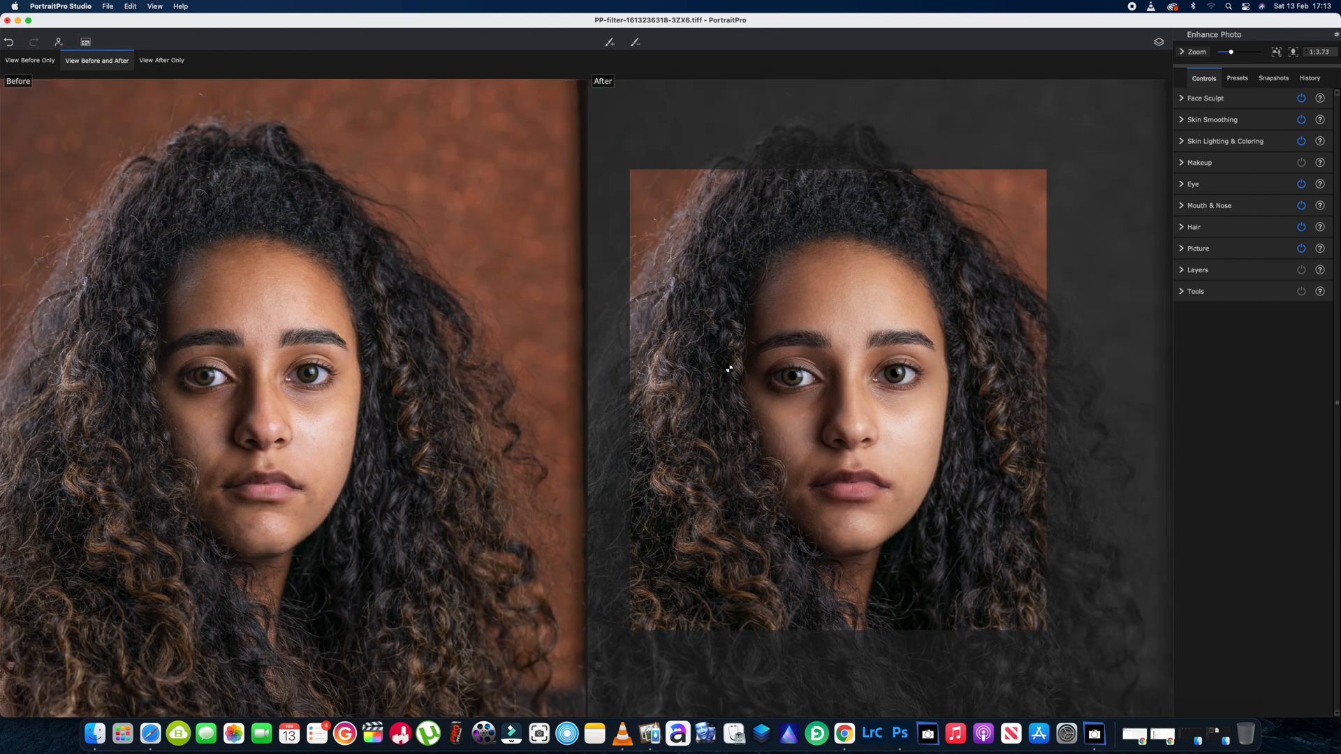
pyautogui.scroll(-2, 932, 415)
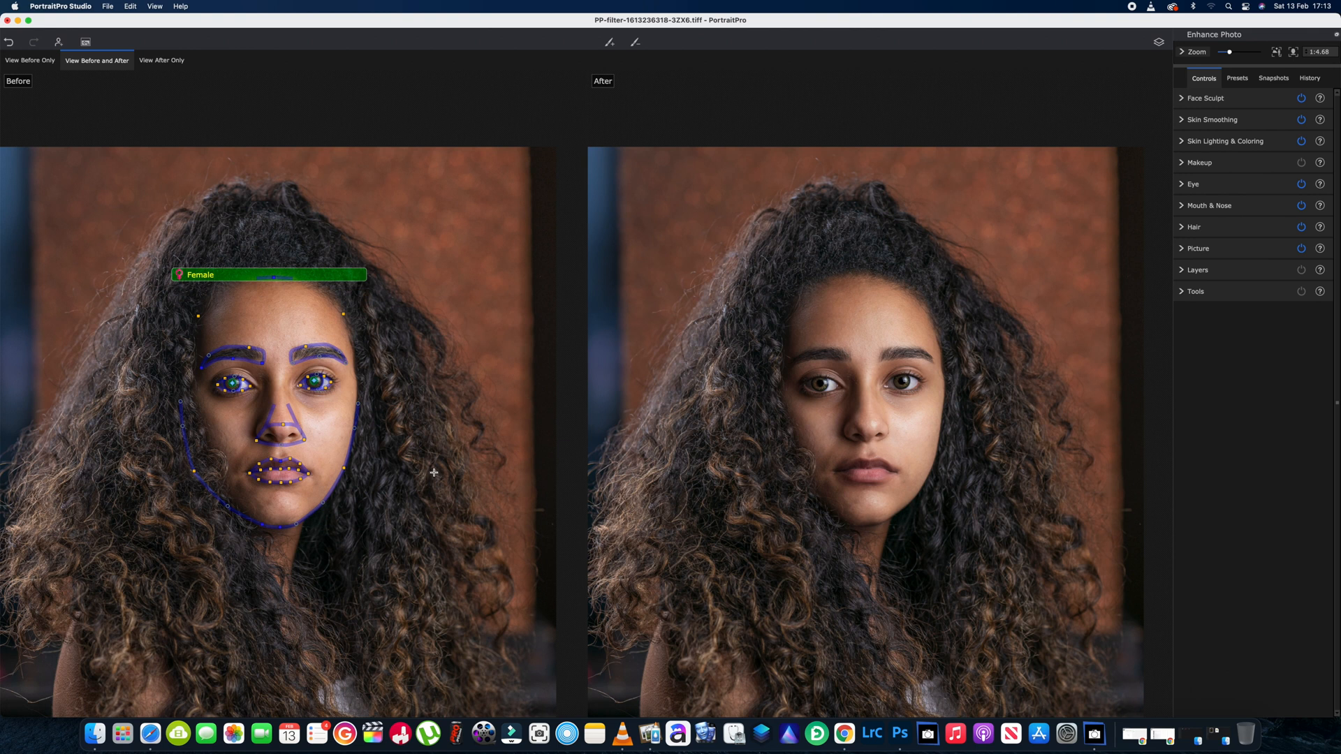
pyautogui.click(160, 62)
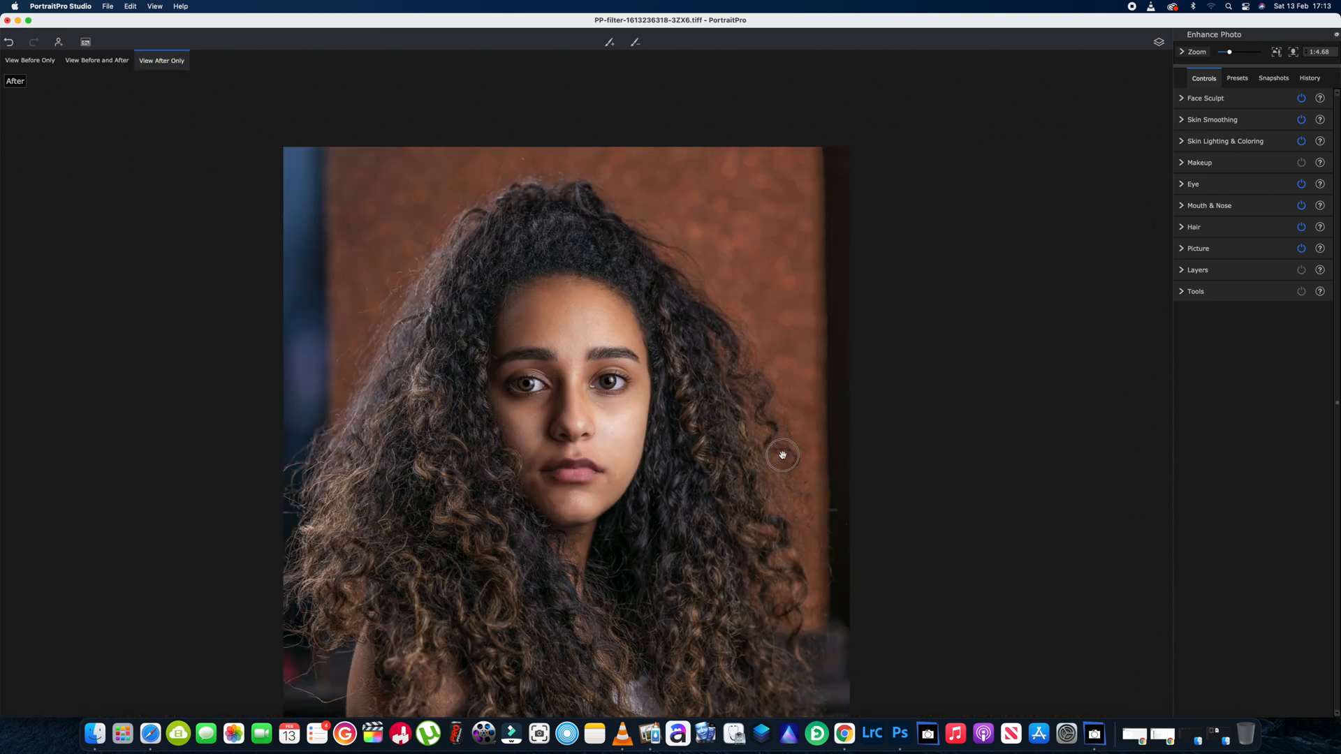
pyautogui.moveTo(785, 455); pyautogui.dragTo(922, 406)
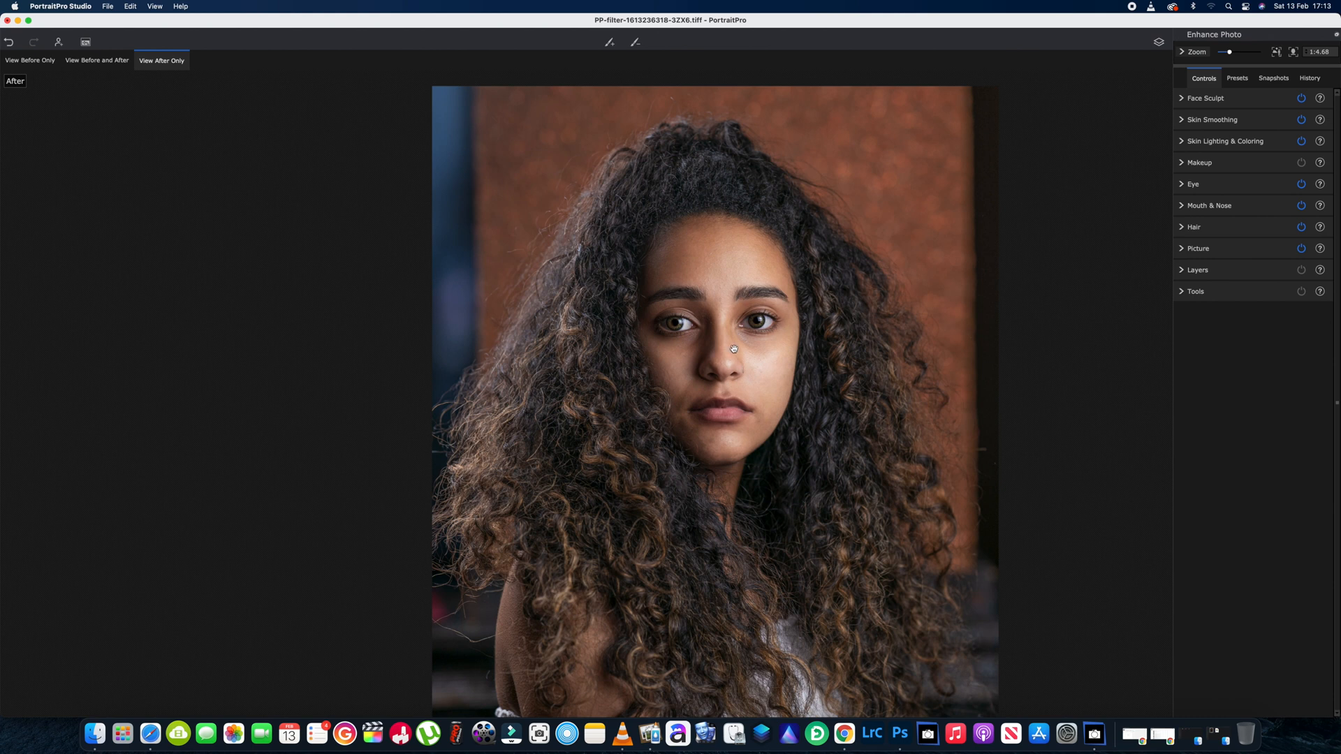
# In Face Sculpt, raise Hair Volume strongly and adjust the mouth with zero Mouth Shape and slightly more Plump Lips.
pyautogui.click(1208, 104)
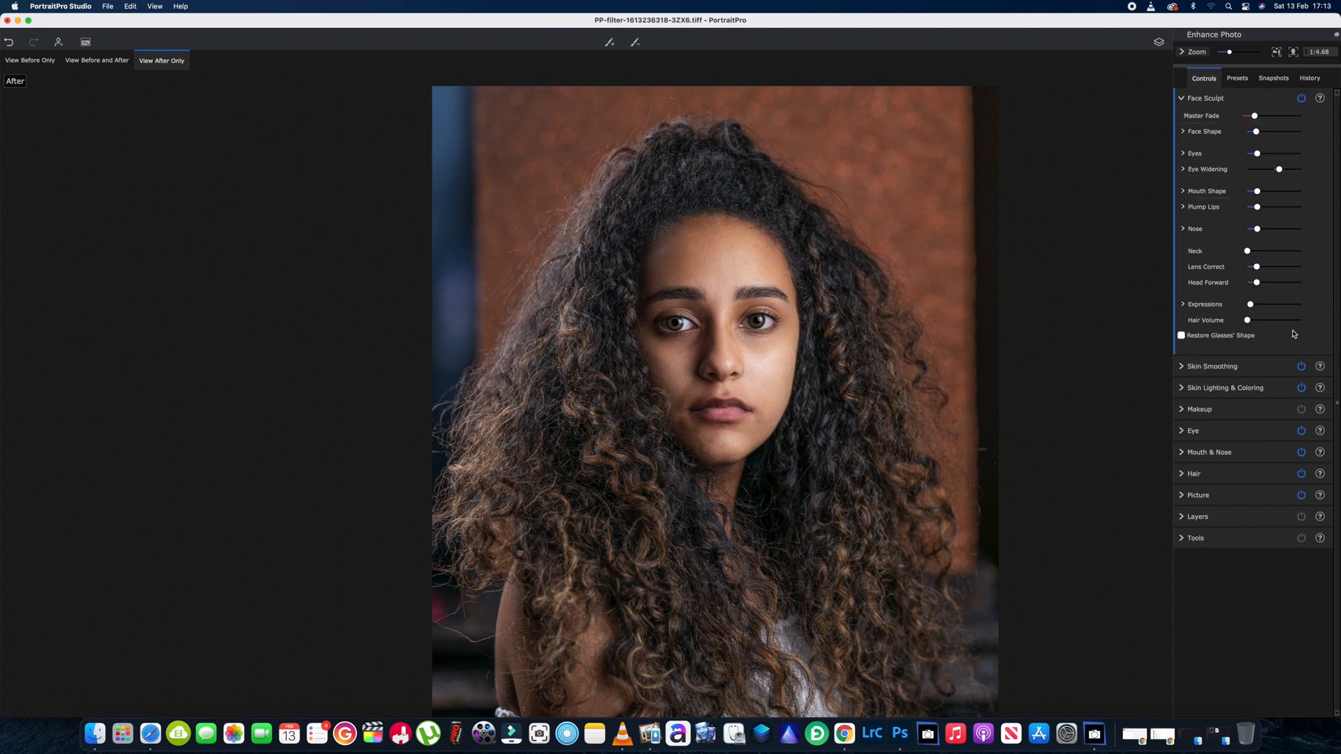
pyautogui.moveTo(1246, 322); pyautogui.dragTo(1298, 324)
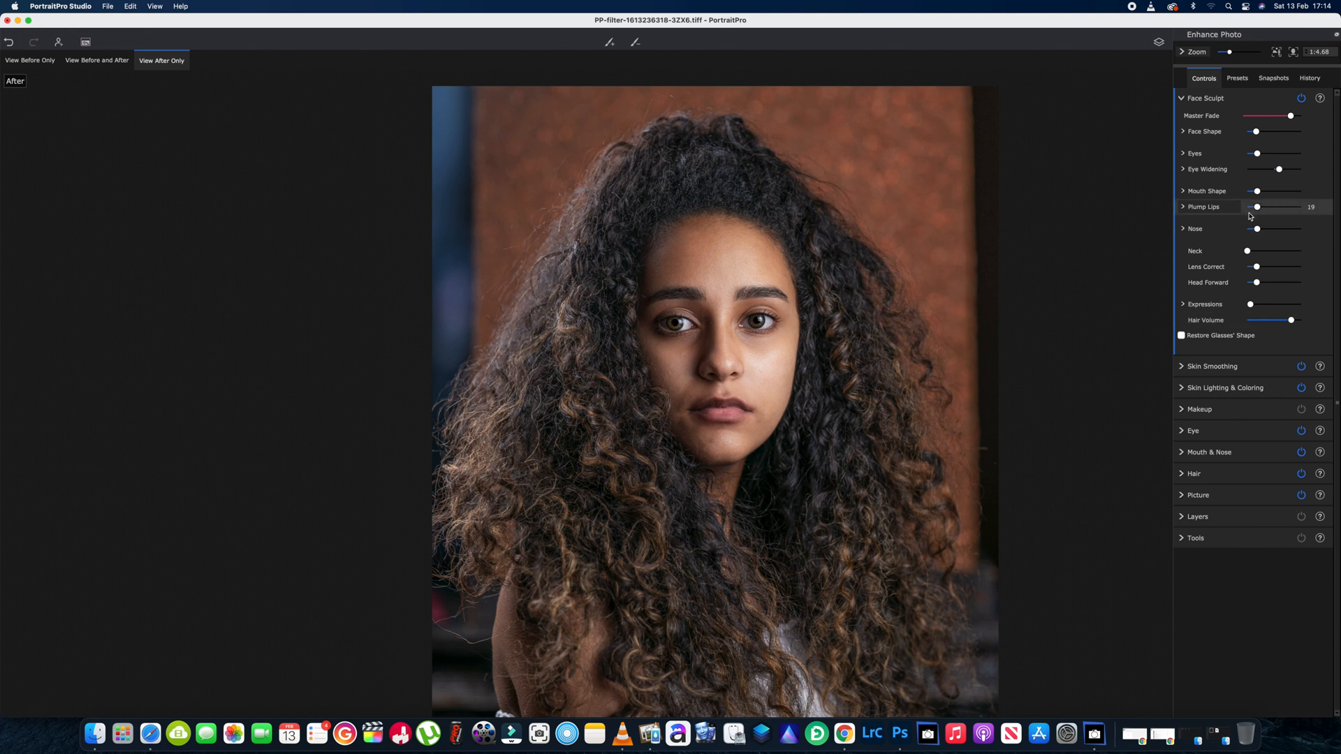
pyautogui.moveTo(1258, 207); pyautogui.dragTo(1154, 198)
pyautogui.click(1258, 191)
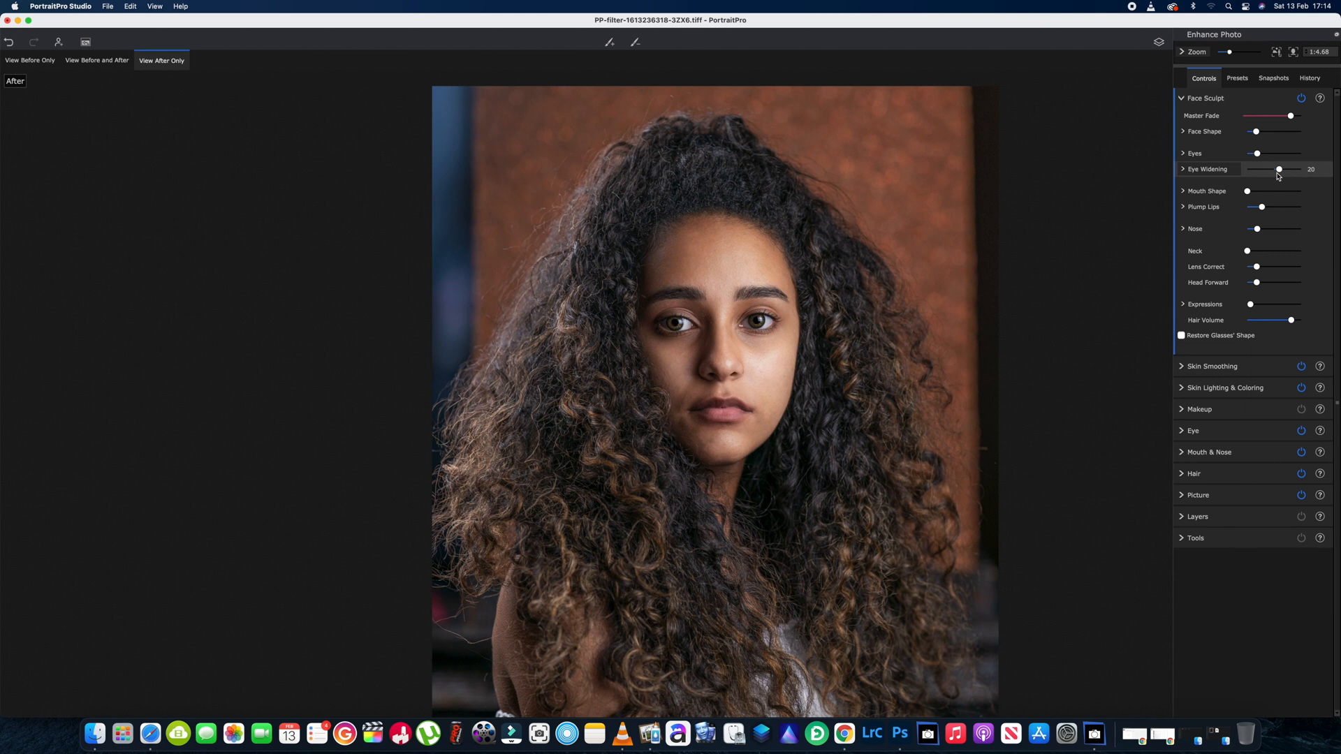
# Reset Eye Widening to 0 and strongly widen only the left eye, with Face Shape set to 39.
pyautogui.moveTo(1281, 174); pyautogui.dragTo(1280, 173)
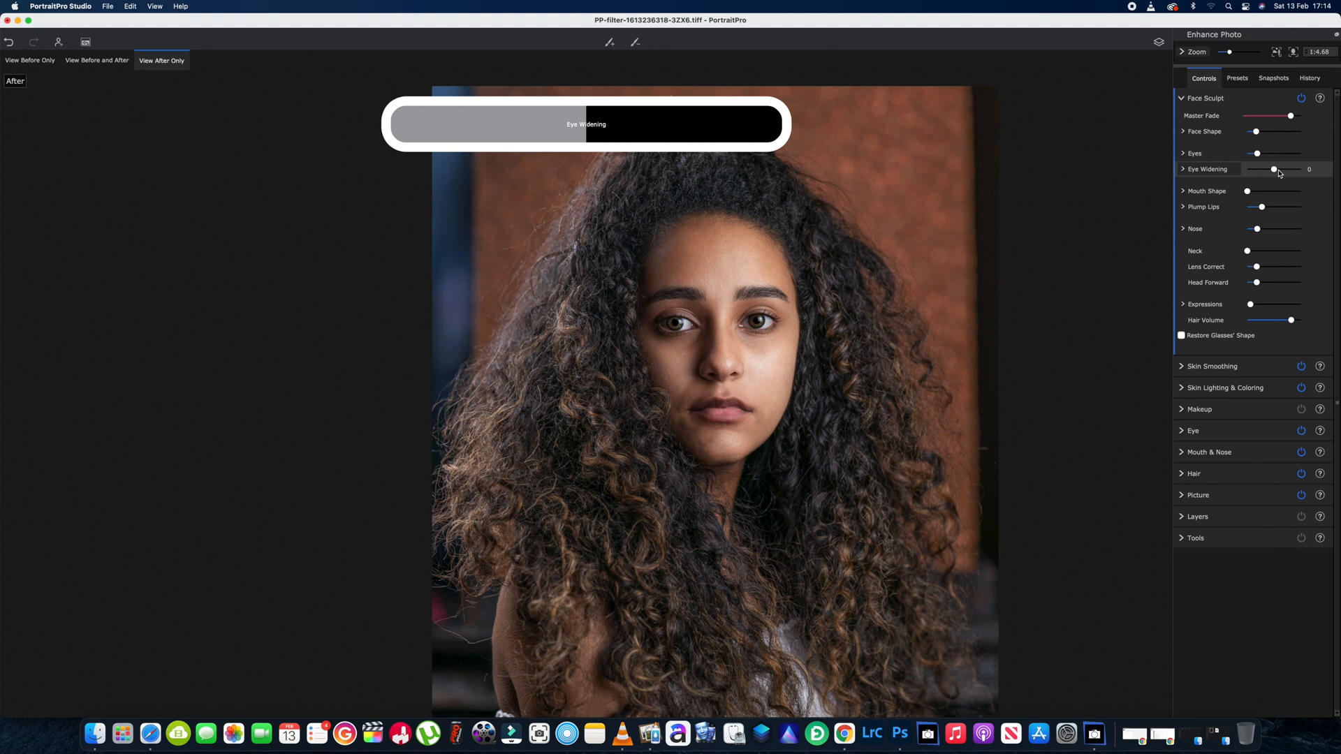
pyautogui.click(1185, 170)
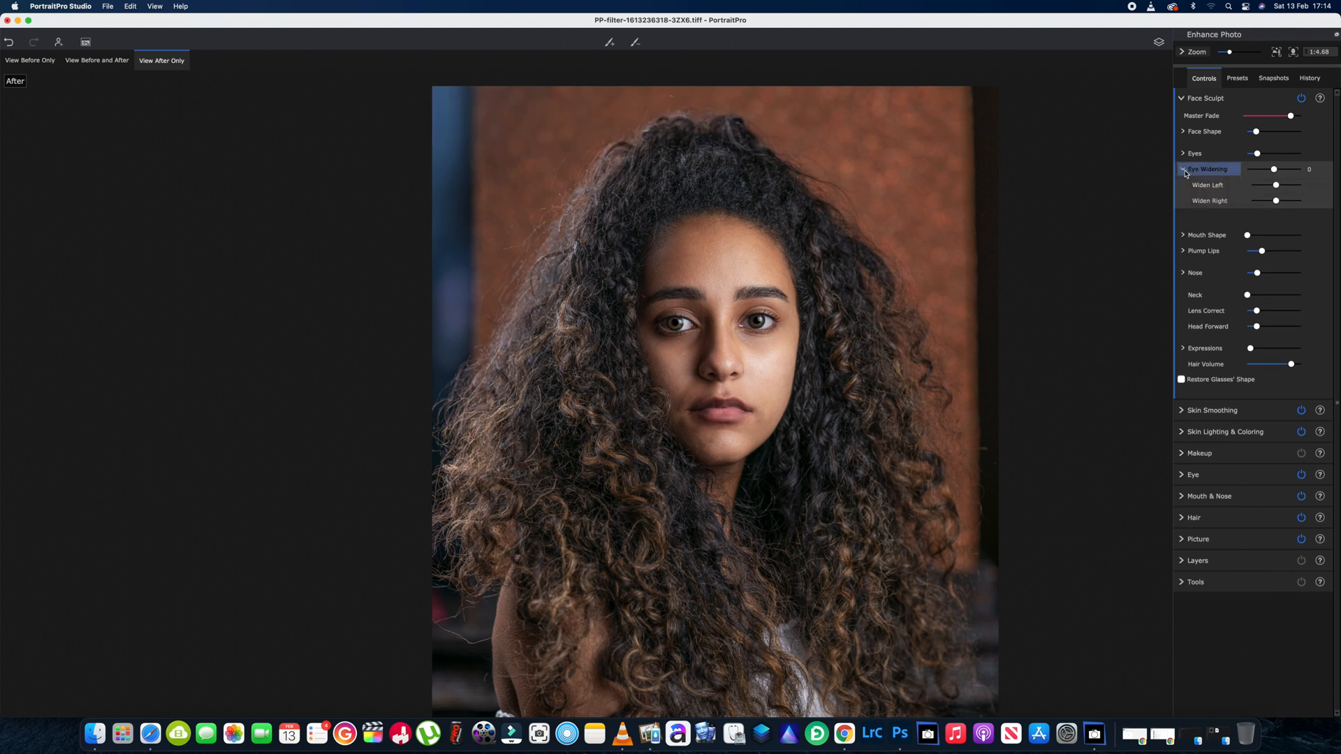
pyautogui.click(1278, 186)
pyautogui.moveTo(1277, 187)
pyautogui.mouseDown()
pyautogui.moveTo(1257, 187)
pyautogui.moveTo(1295, 188)
pyautogui.mouseUp()
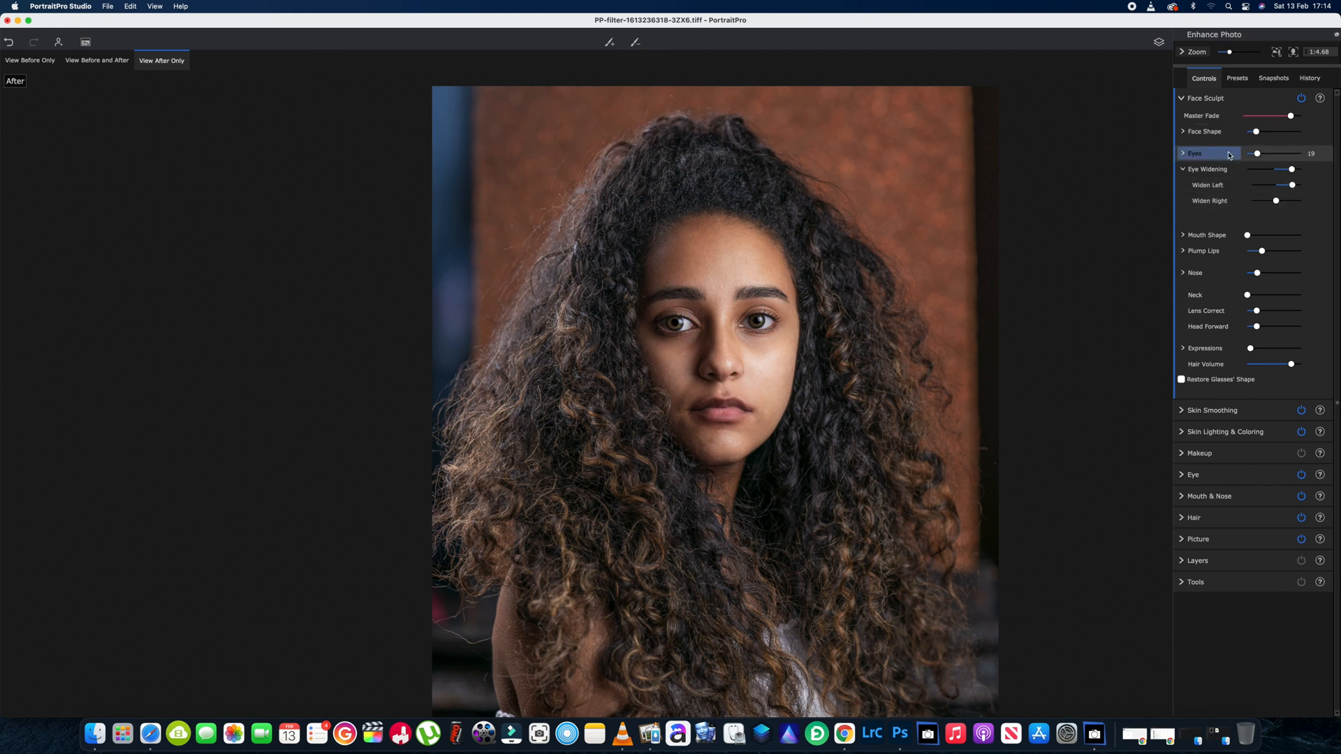
pyautogui.moveTo(1256, 131)
pyautogui.mouseDown()
pyautogui.moveTo(1292, 133)
pyautogui.moveTo(1207, 135)
pyautogui.moveTo(1268, 133)
pyautogui.mouseUp()
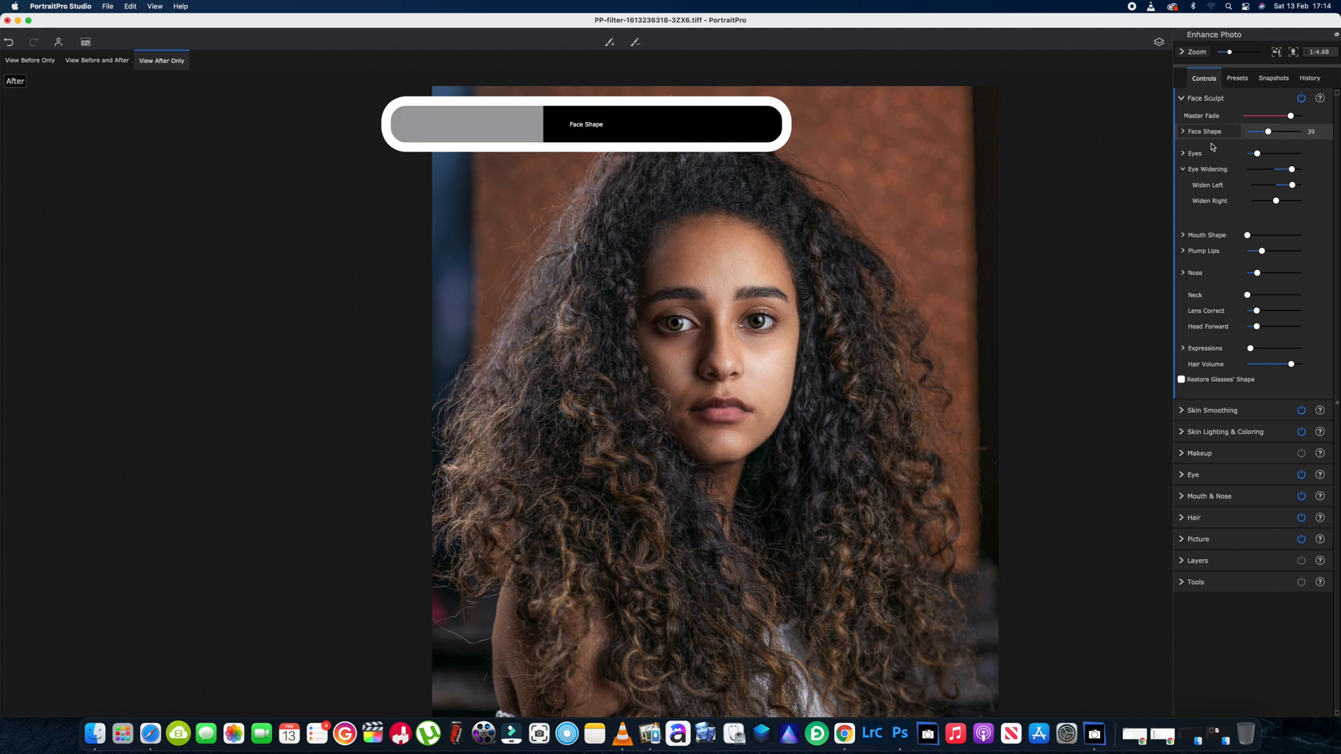
pyautogui.click(1205, 99)
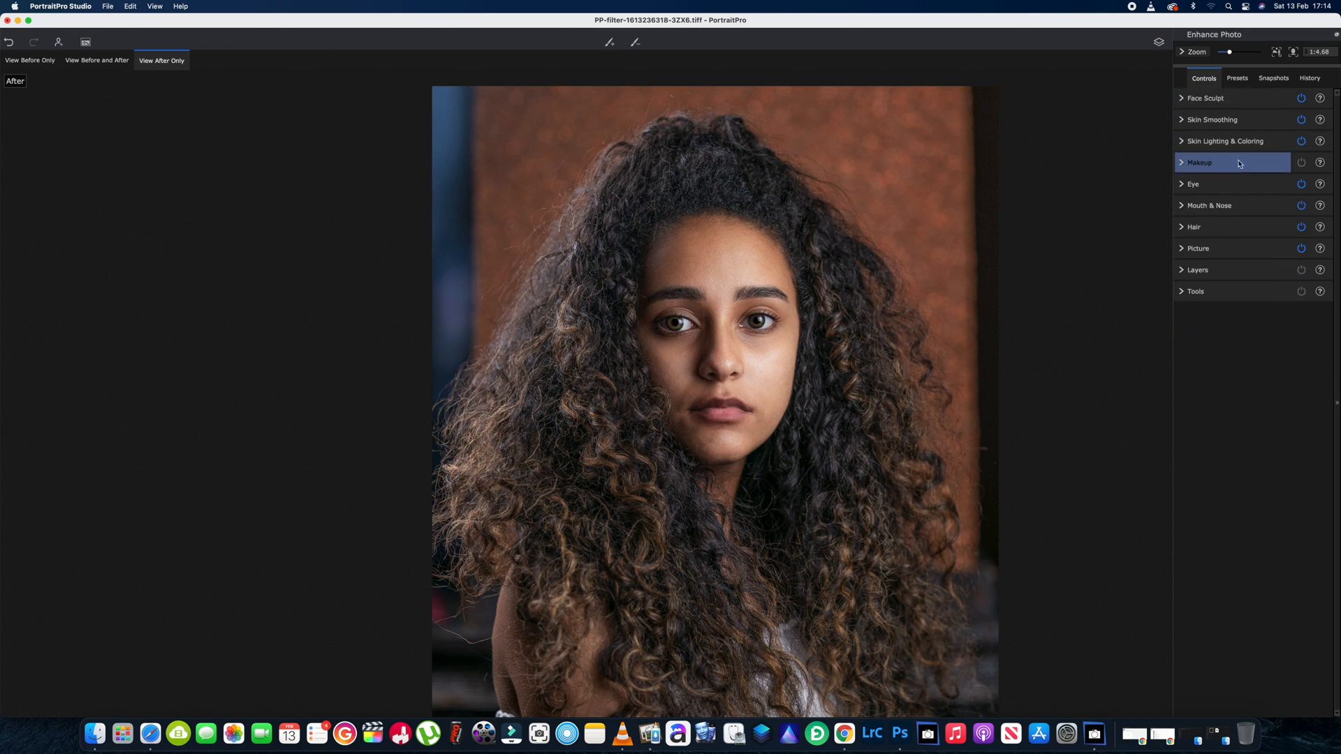
# Add mascara makeup using Thick Application at a strength of 62.
pyautogui.click(1203, 161)
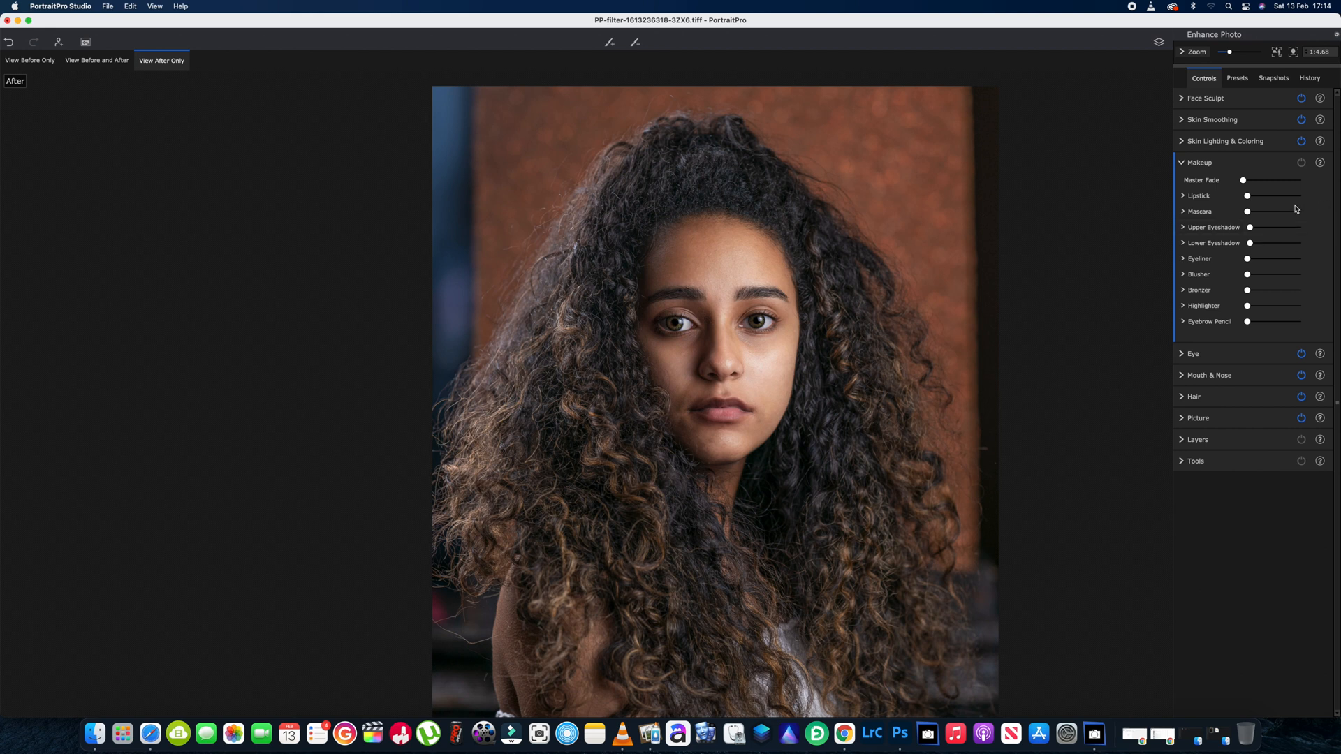
pyautogui.click(1186, 214)
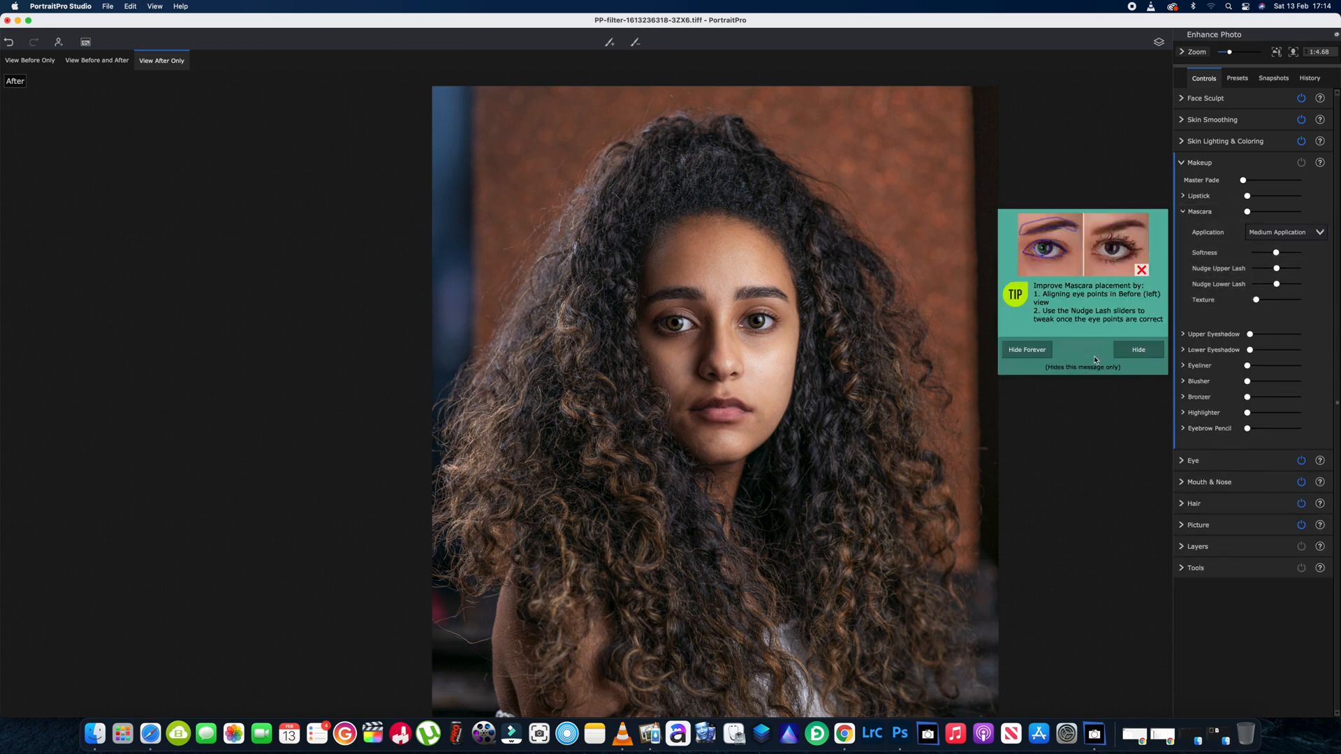
pyautogui.click(1144, 271)
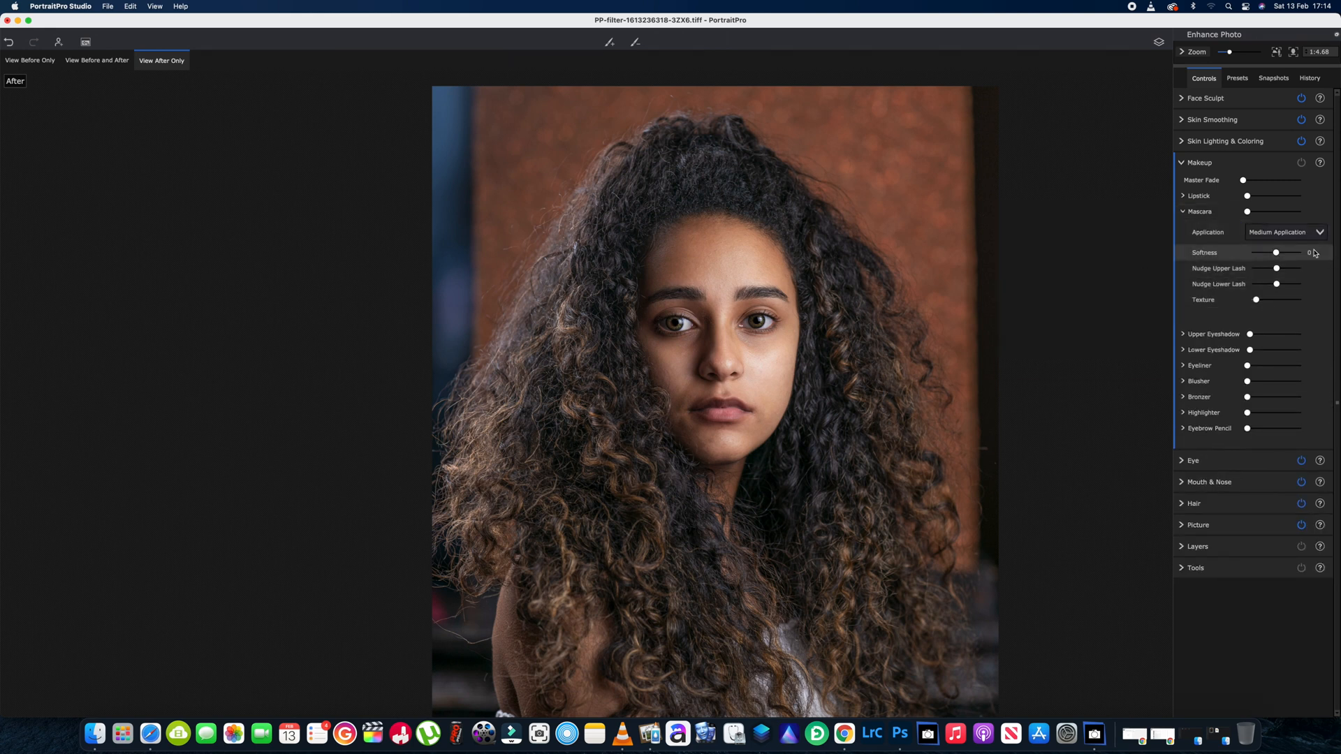
pyautogui.click(1298, 232)
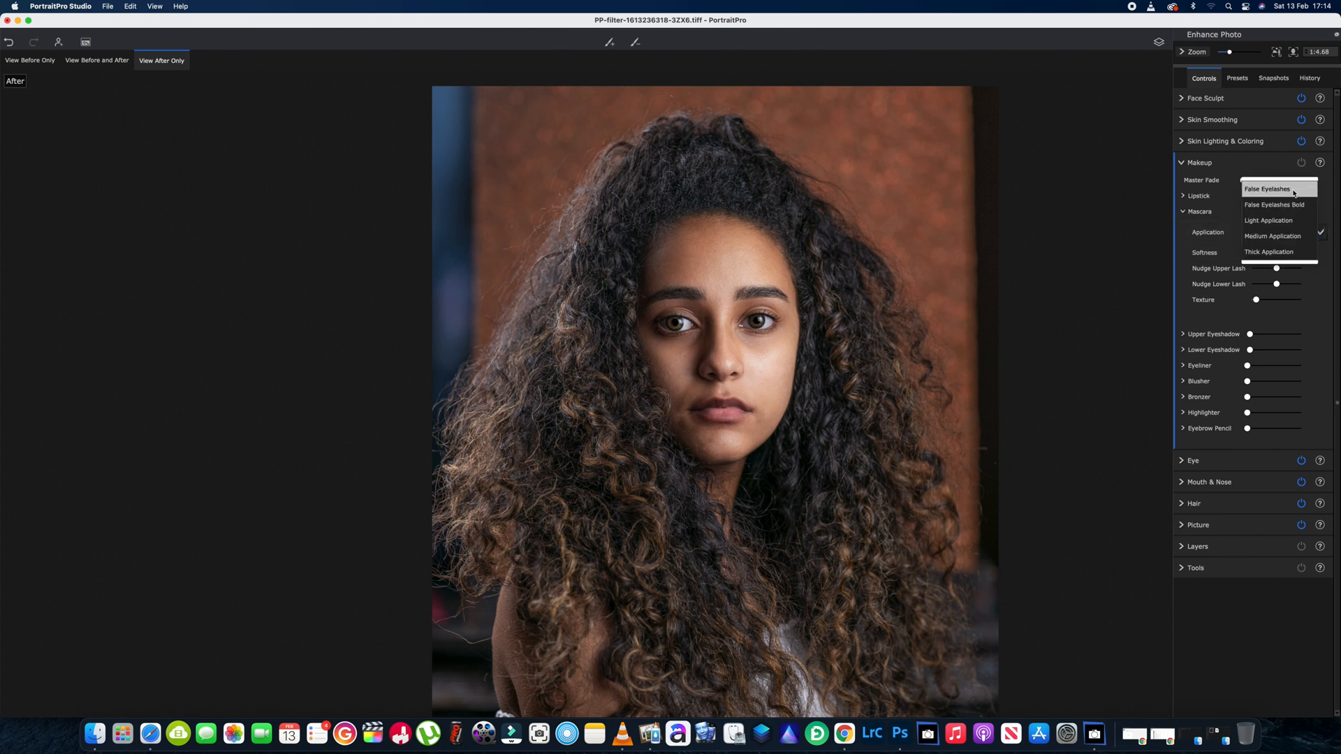
pyautogui.click(1273, 236)
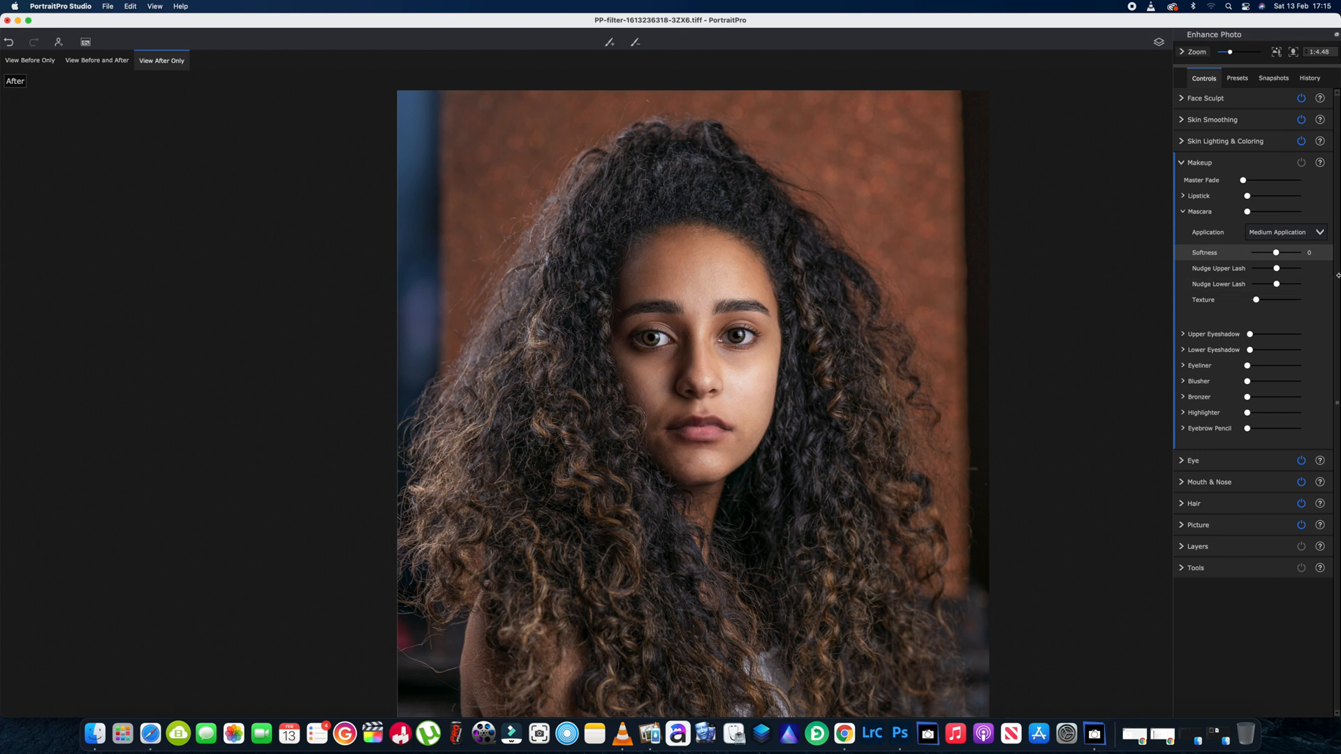
pyautogui.click(1318, 233)
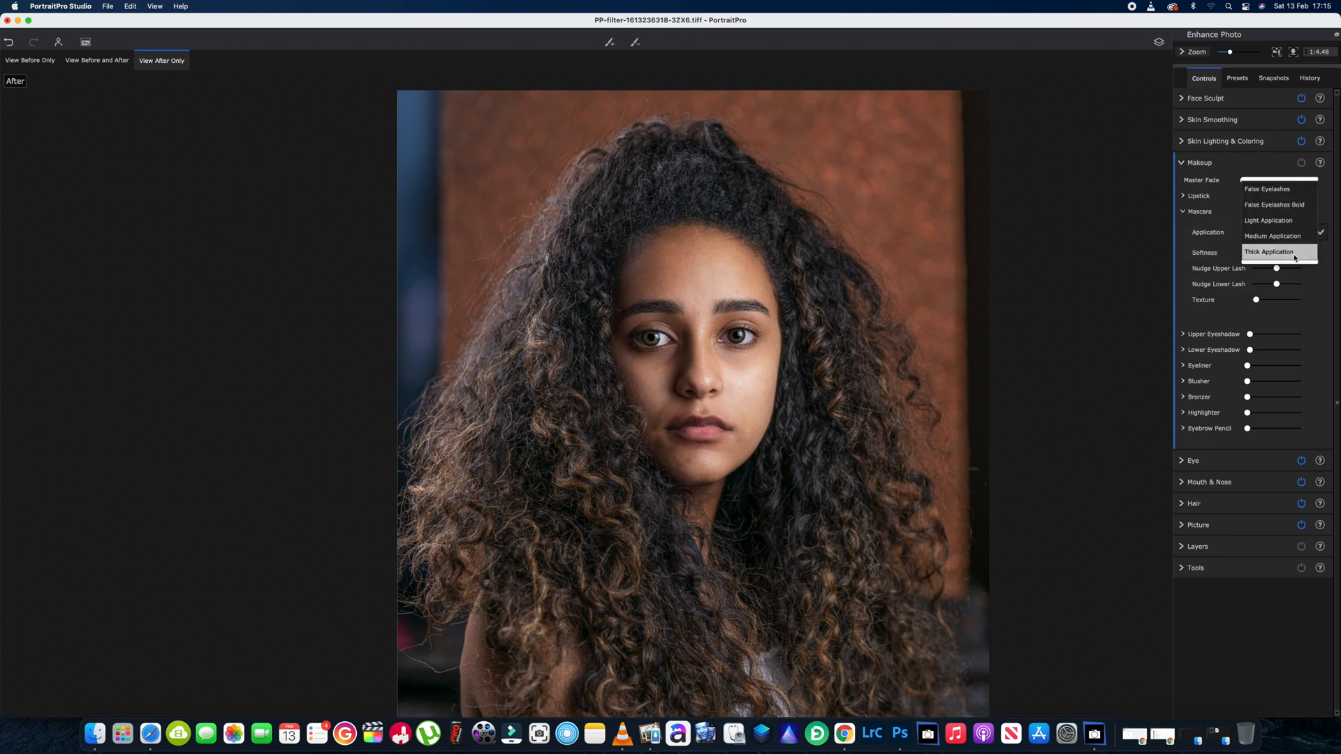
pyautogui.click(1294, 257)
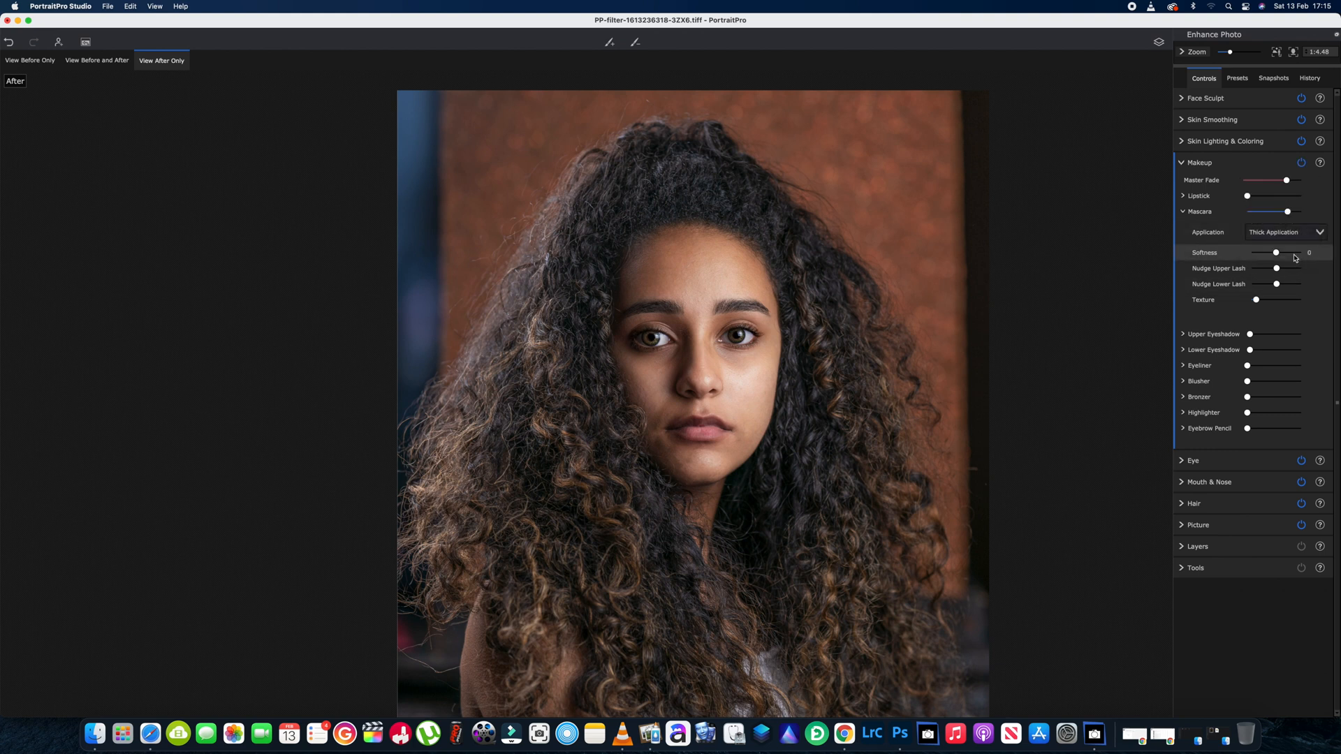
pyautogui.click(1290, 214)
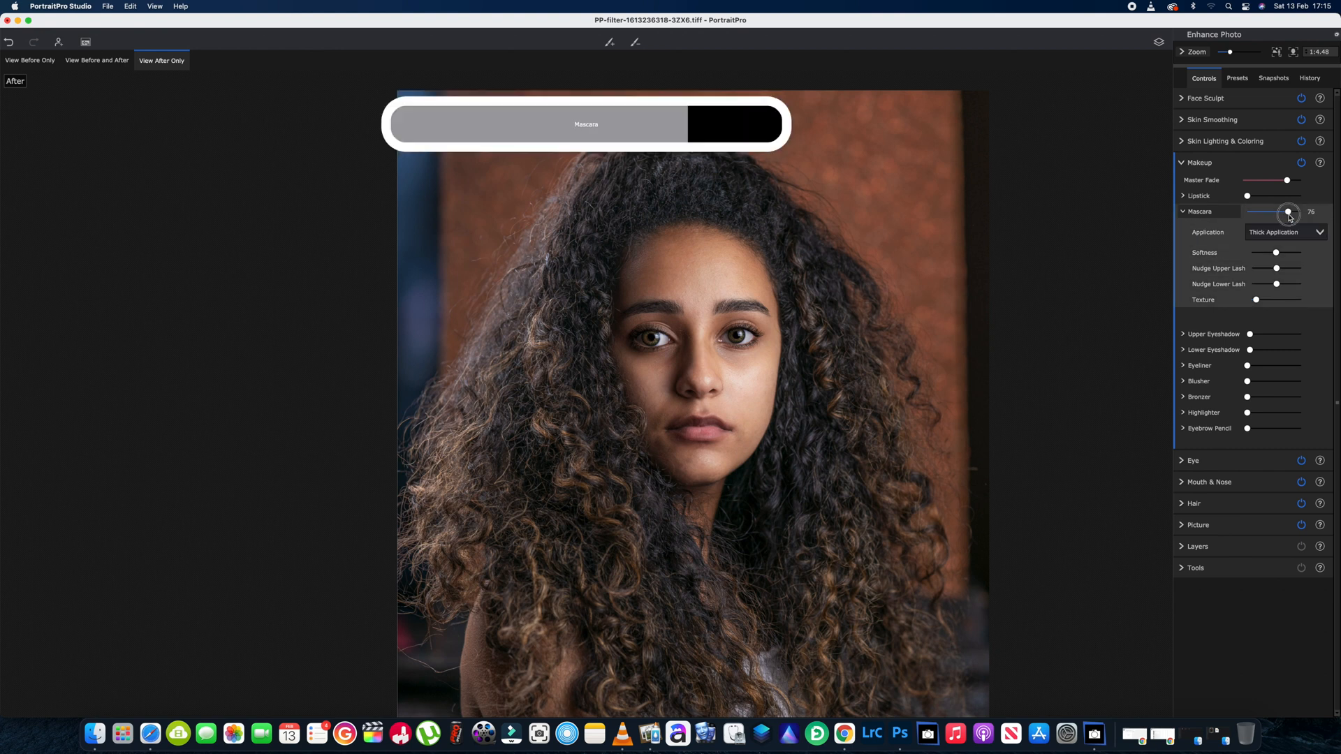
pyautogui.moveTo(1289, 216); pyautogui.dragTo(1282, 216)
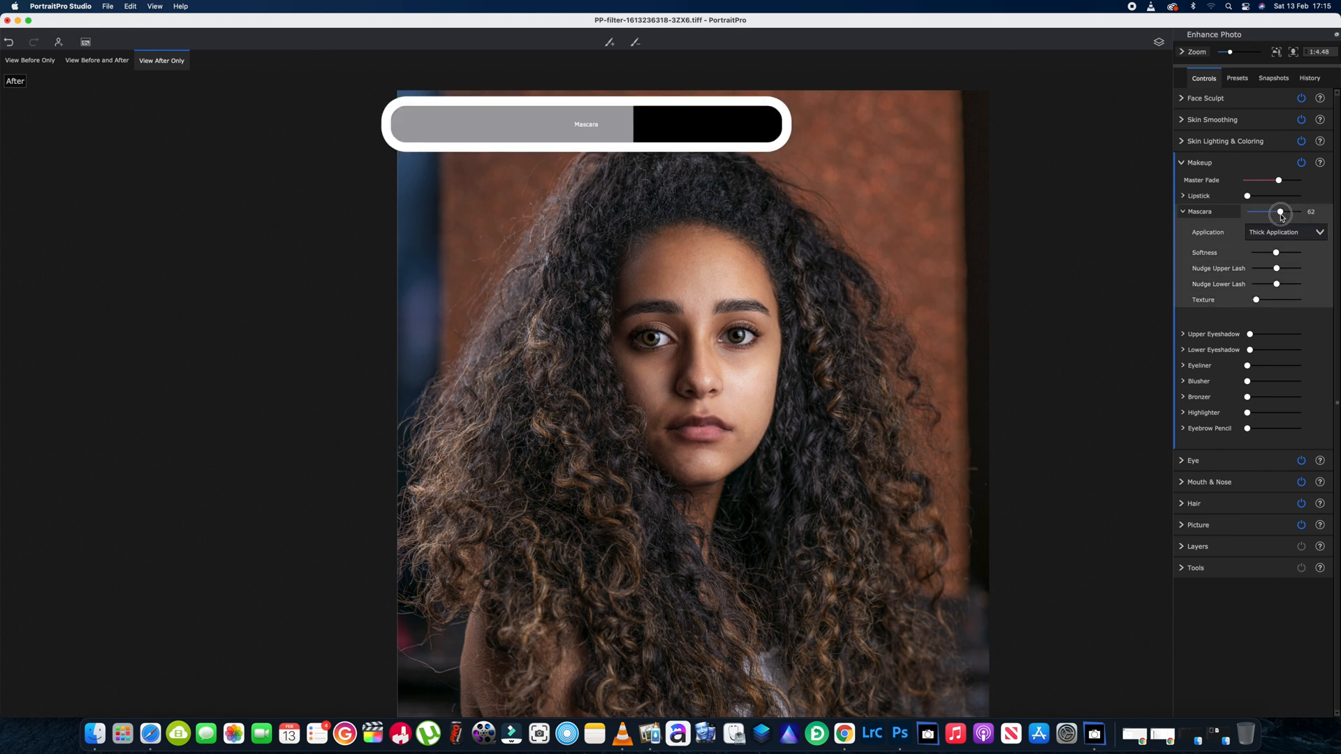
# Add a very faint amount of Texture 1 lipstick to the lips.
pyautogui.click(1199, 195)
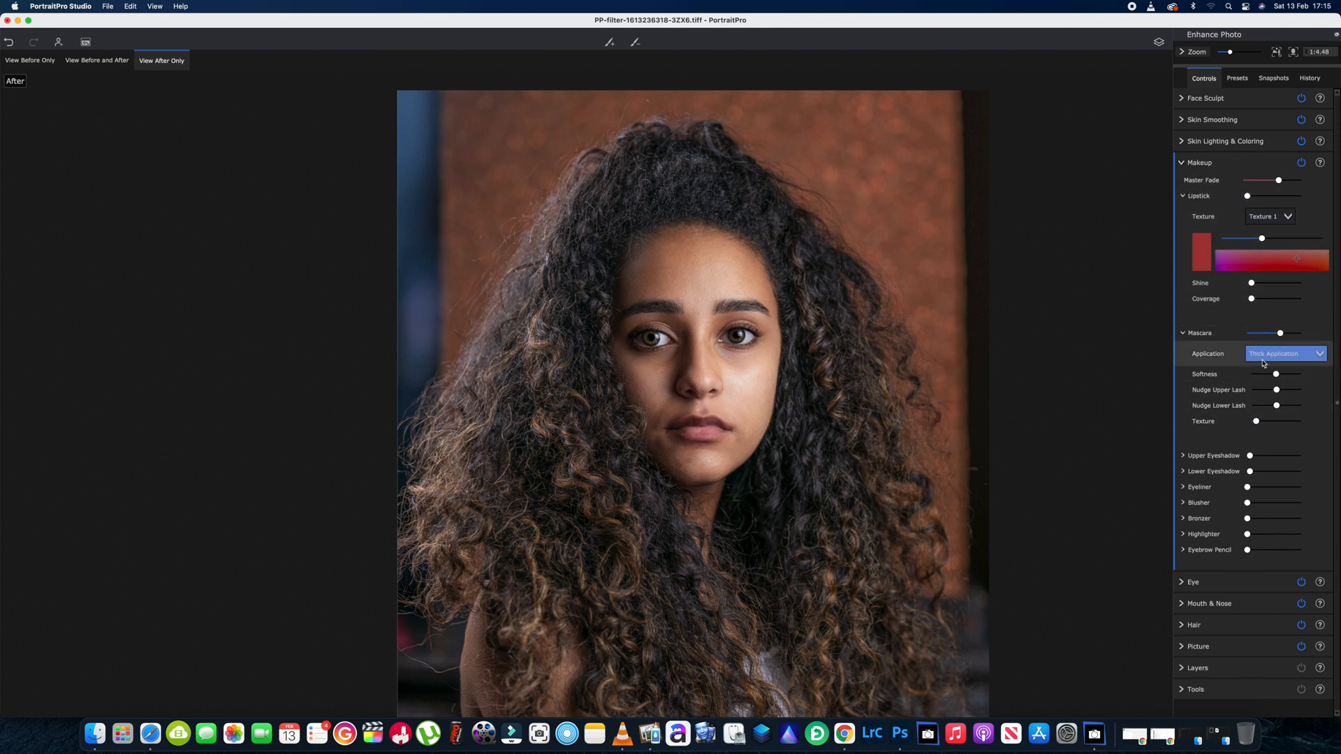
pyautogui.moveTo(1248, 196); pyautogui.dragTo(1253, 200)
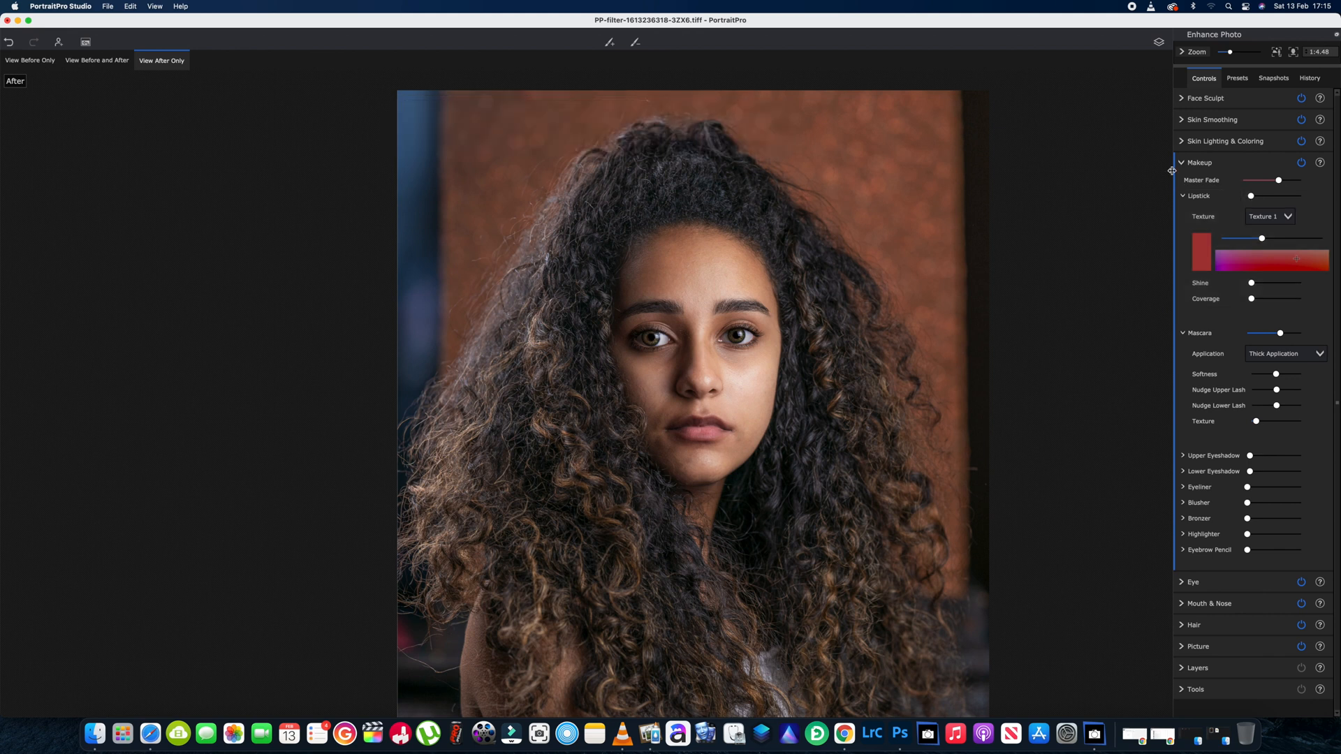
# In Makeup, add a moderate amount of eyeliner with slightly stronger lower liner opacity, and apply a light blusher.
pyautogui.click(1209, 163)
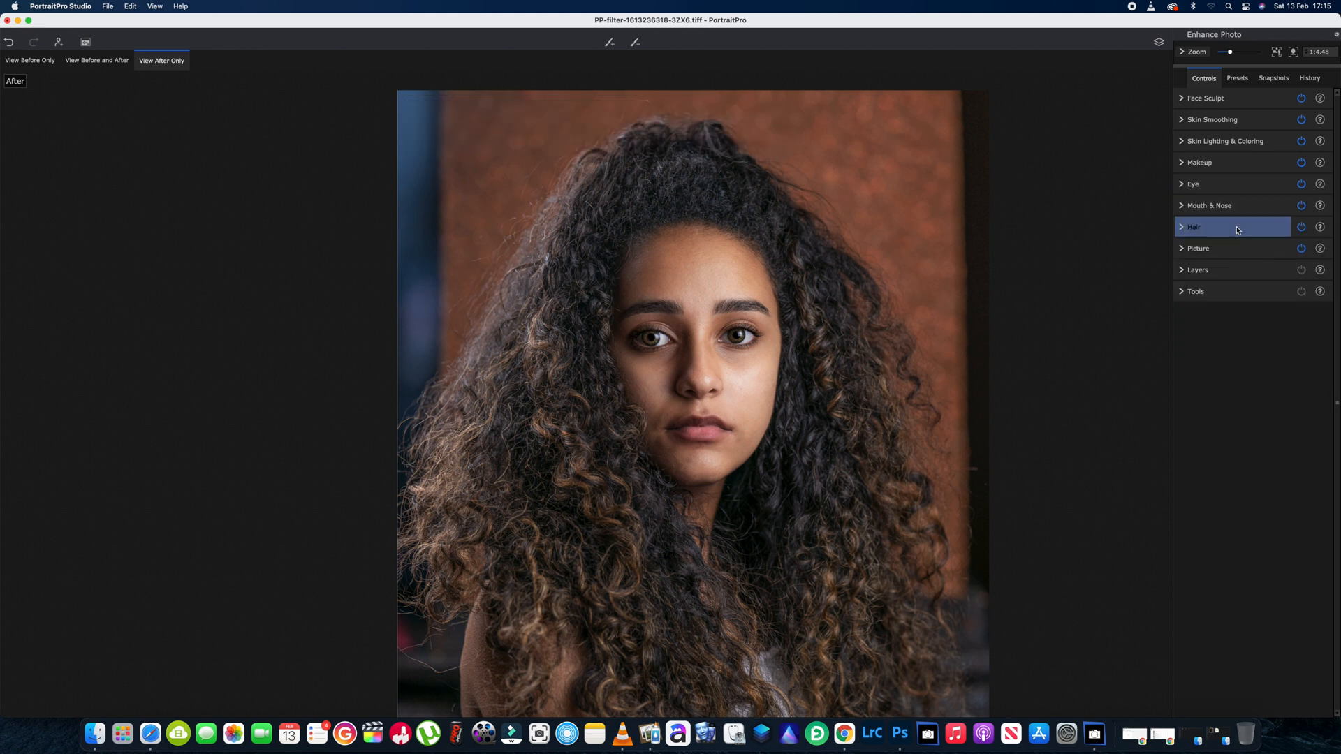
pyautogui.click(1219, 162)
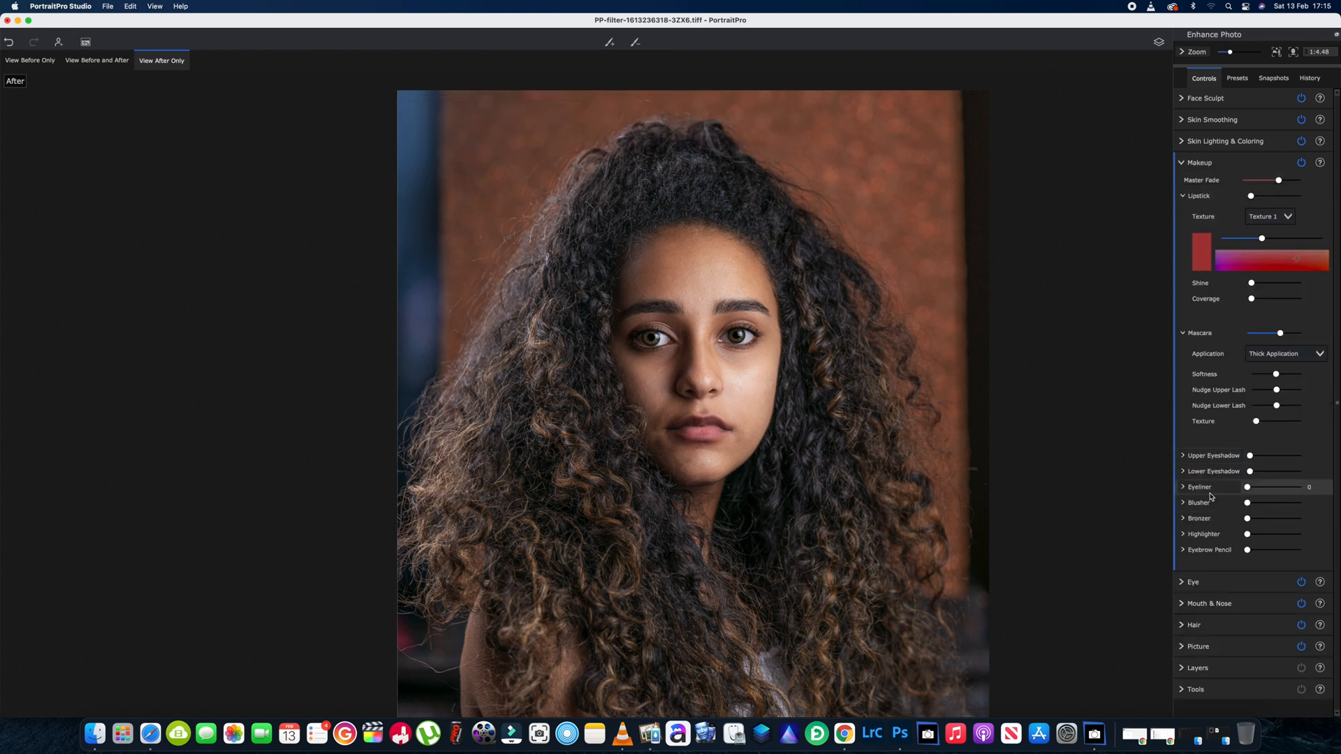
pyautogui.moveTo(1250, 487); pyautogui.dragTo(1271, 491)
pyautogui.moveTo(1259, 550); pyautogui.dragTo(1282, 547)
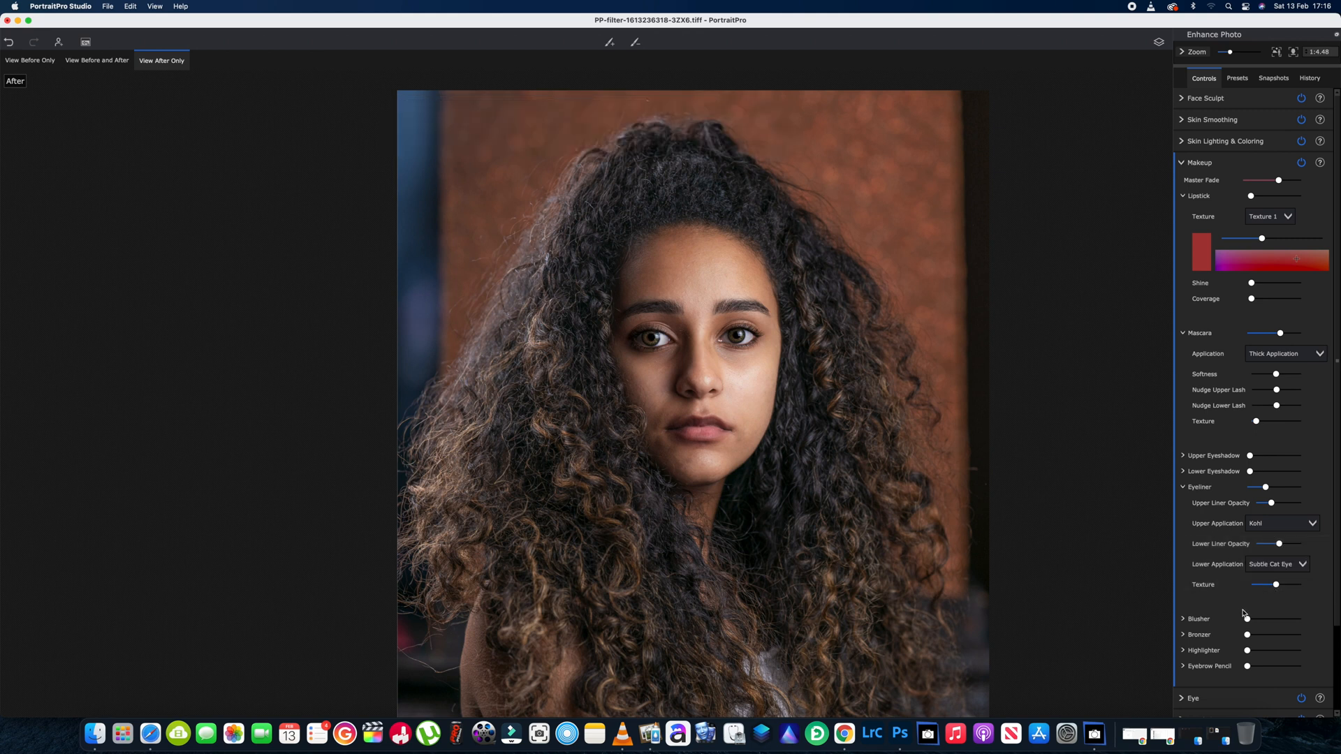
pyautogui.moveTo(1247, 619); pyautogui.dragTo(1261, 621)
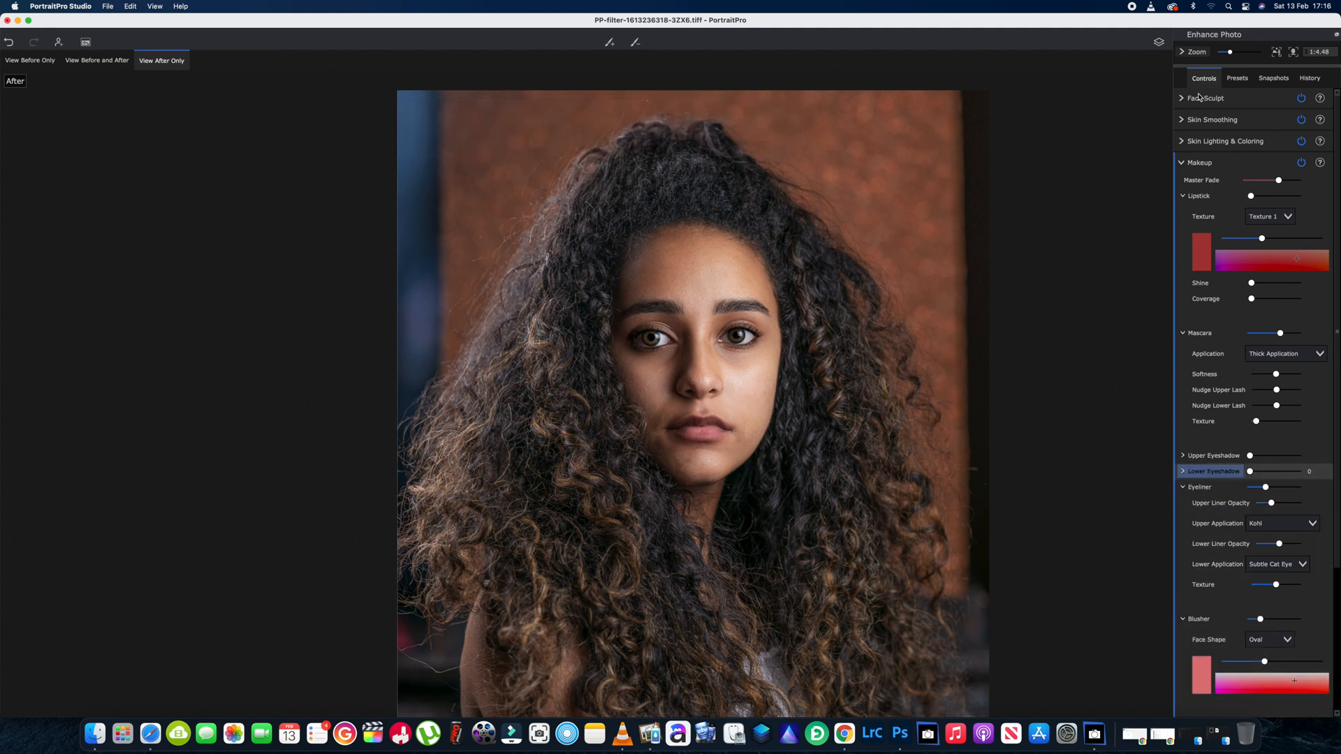
pyautogui.click(1200, 162)
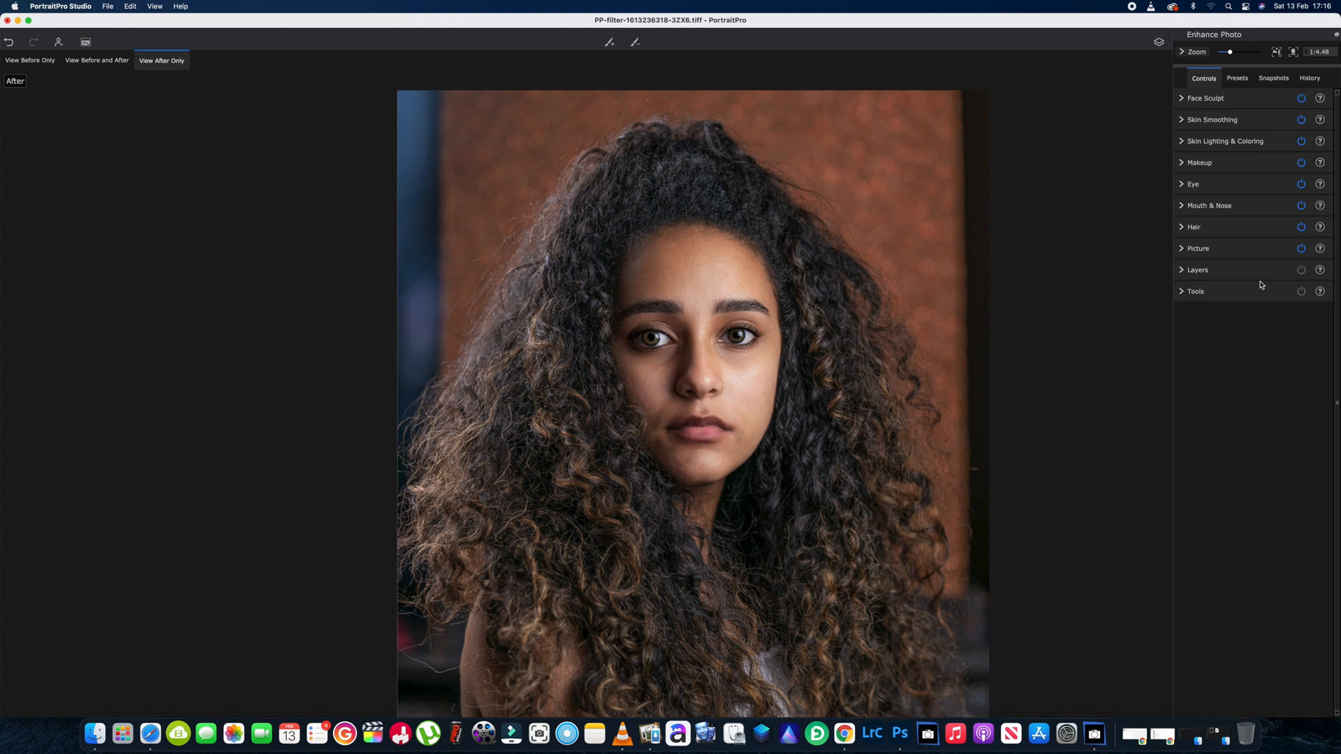
# In Mouth & Nose, lower Lip Saturation to slightly above zero, reset Lip Darken to 0, and moisten the lips slightly.
pyautogui.click(1203, 205)
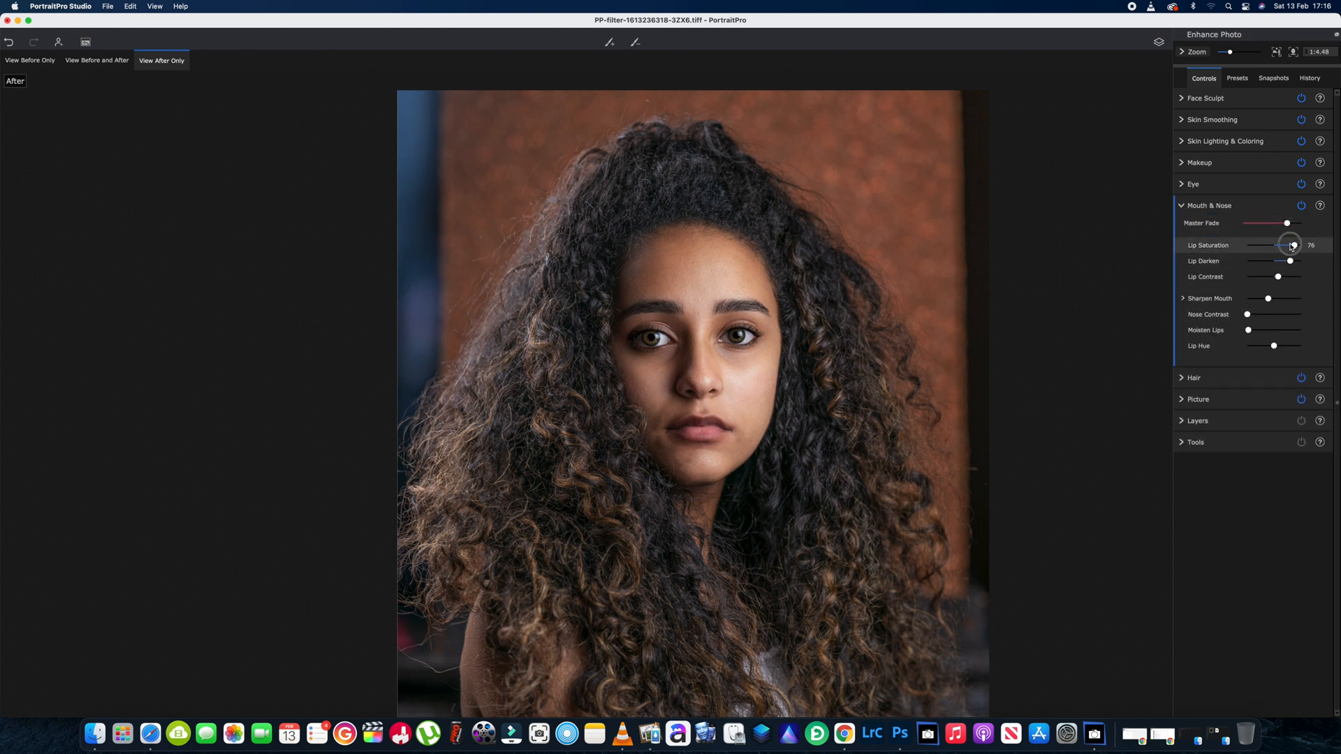
pyautogui.moveTo(1293, 245); pyautogui.dragTo(1277, 263)
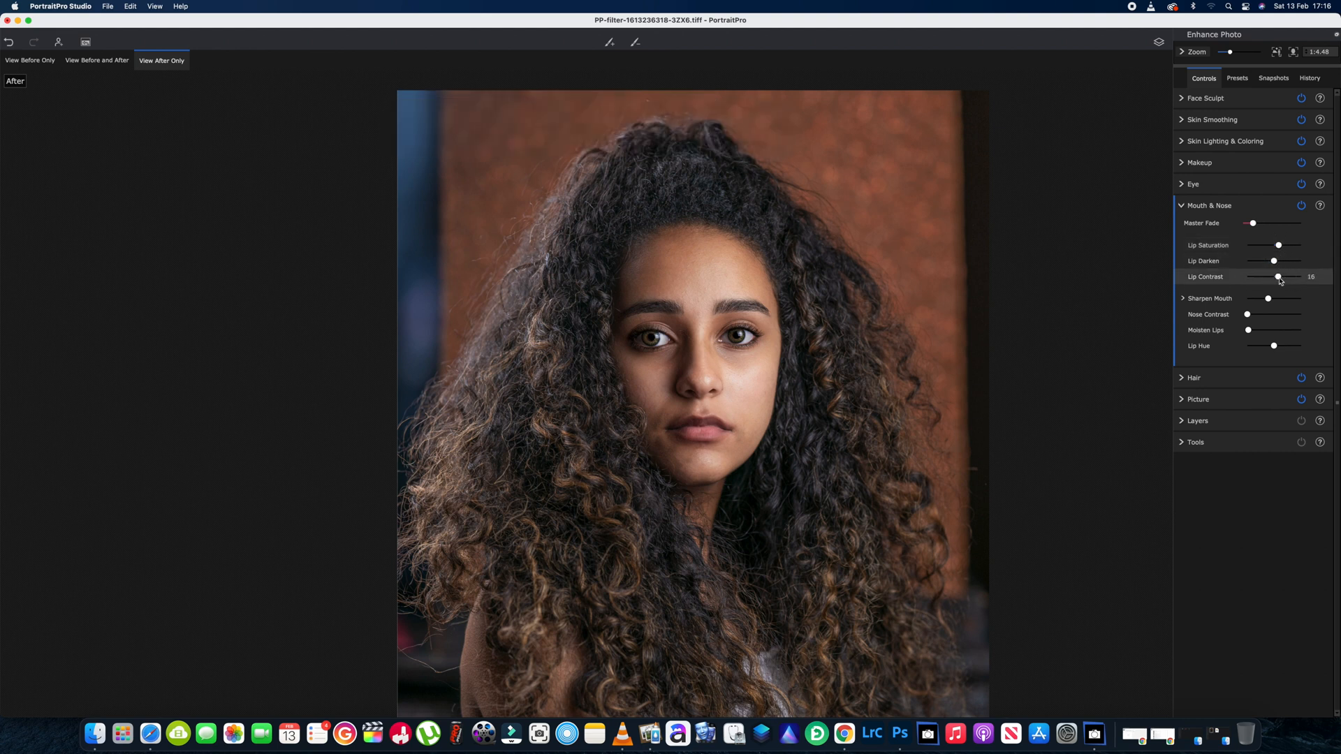
pyautogui.moveTo(1248, 336)
pyautogui.mouseDown()
pyautogui.moveTo(1285, 334)
pyautogui.moveTo(1258, 333)
pyautogui.mouseUp()
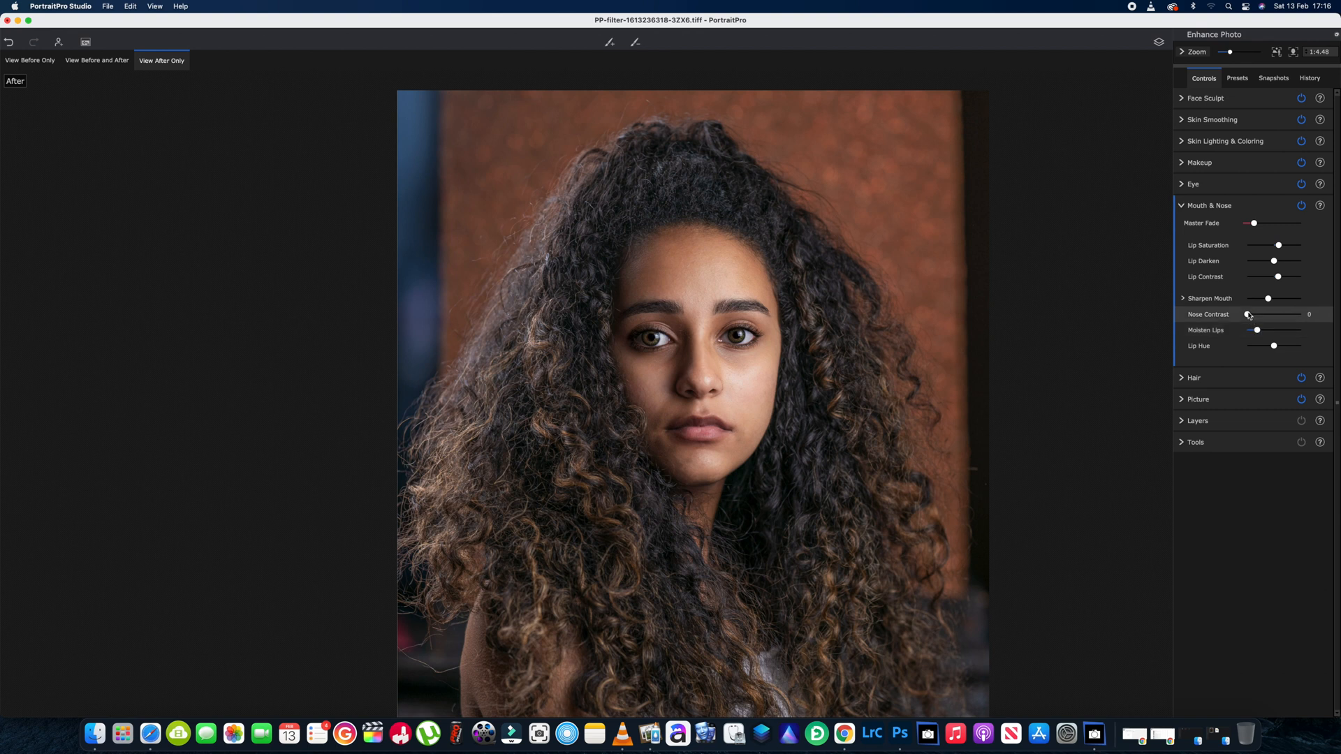
pyautogui.click(1182, 207)
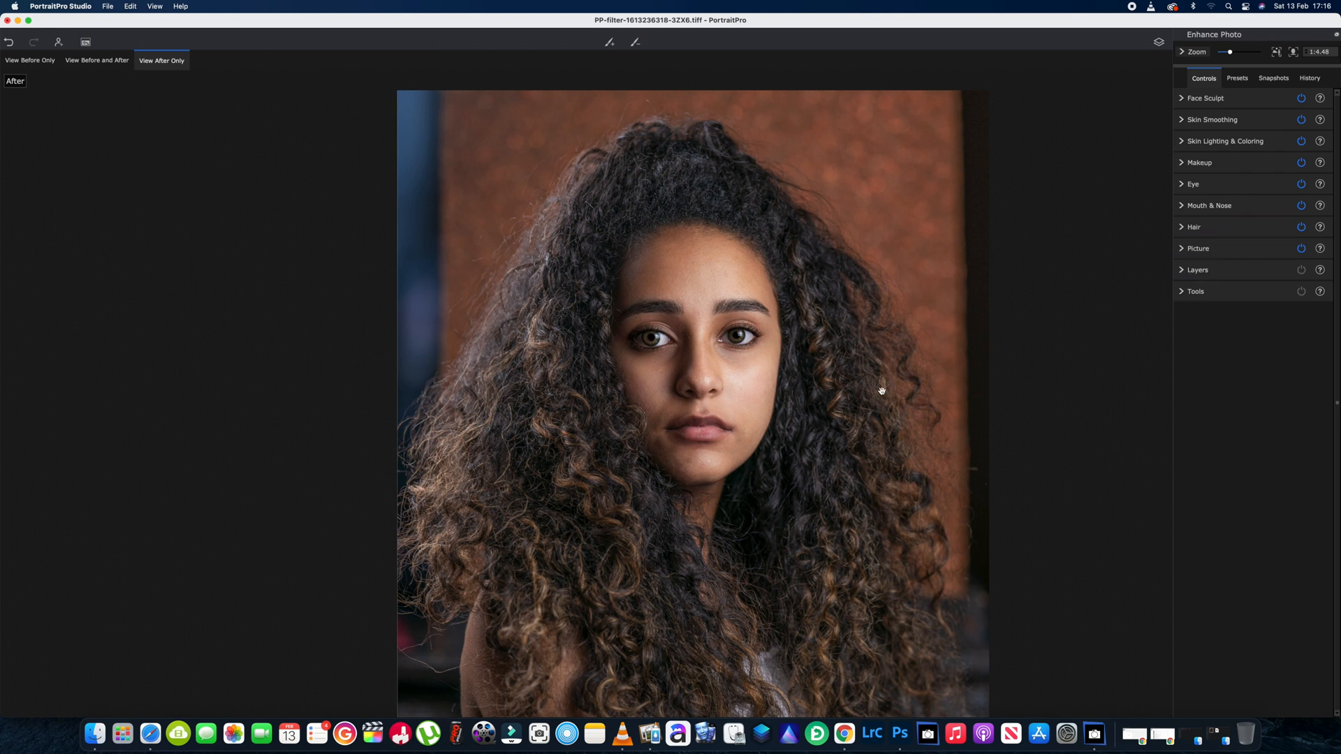
# In the Eye settings, apply the Brown contact lens with Contact Lens Opacity at 40.
pyautogui.click(1190, 187)
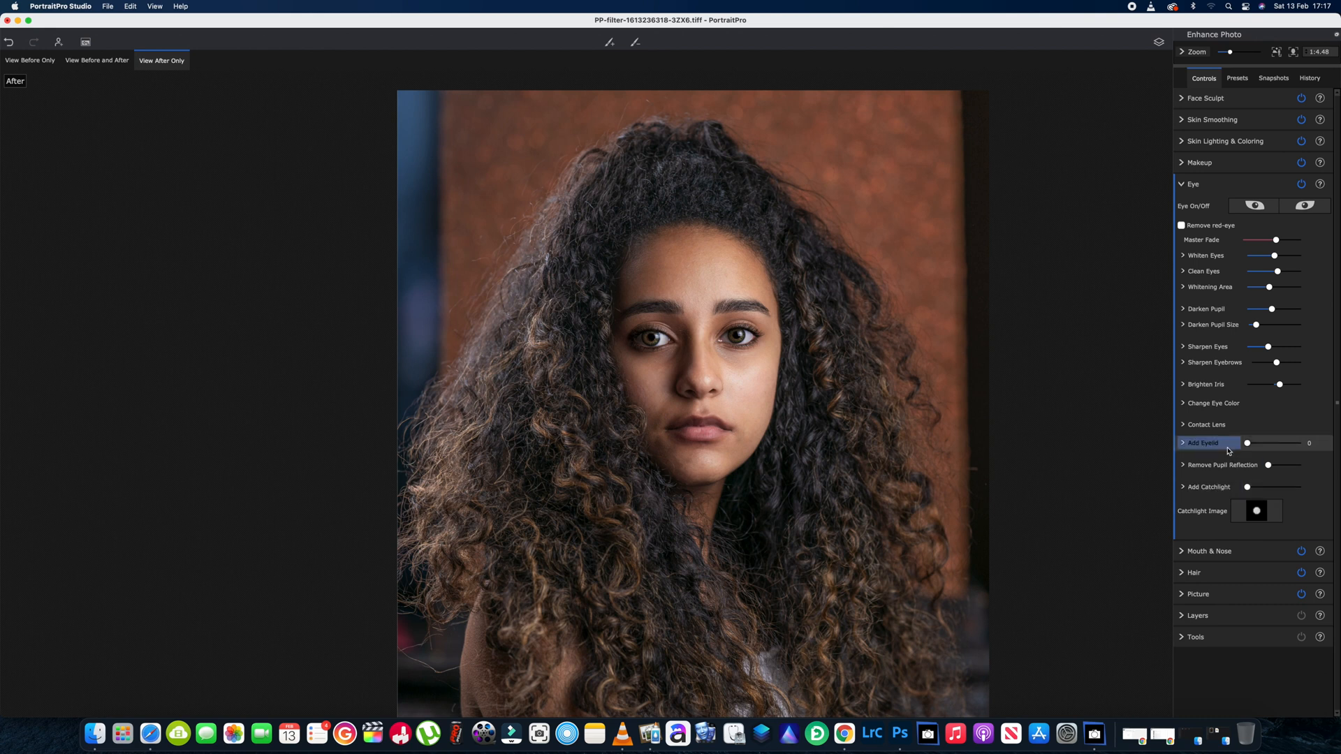
pyautogui.click(1230, 427)
pyautogui.scroll(-4, 1313, 516)
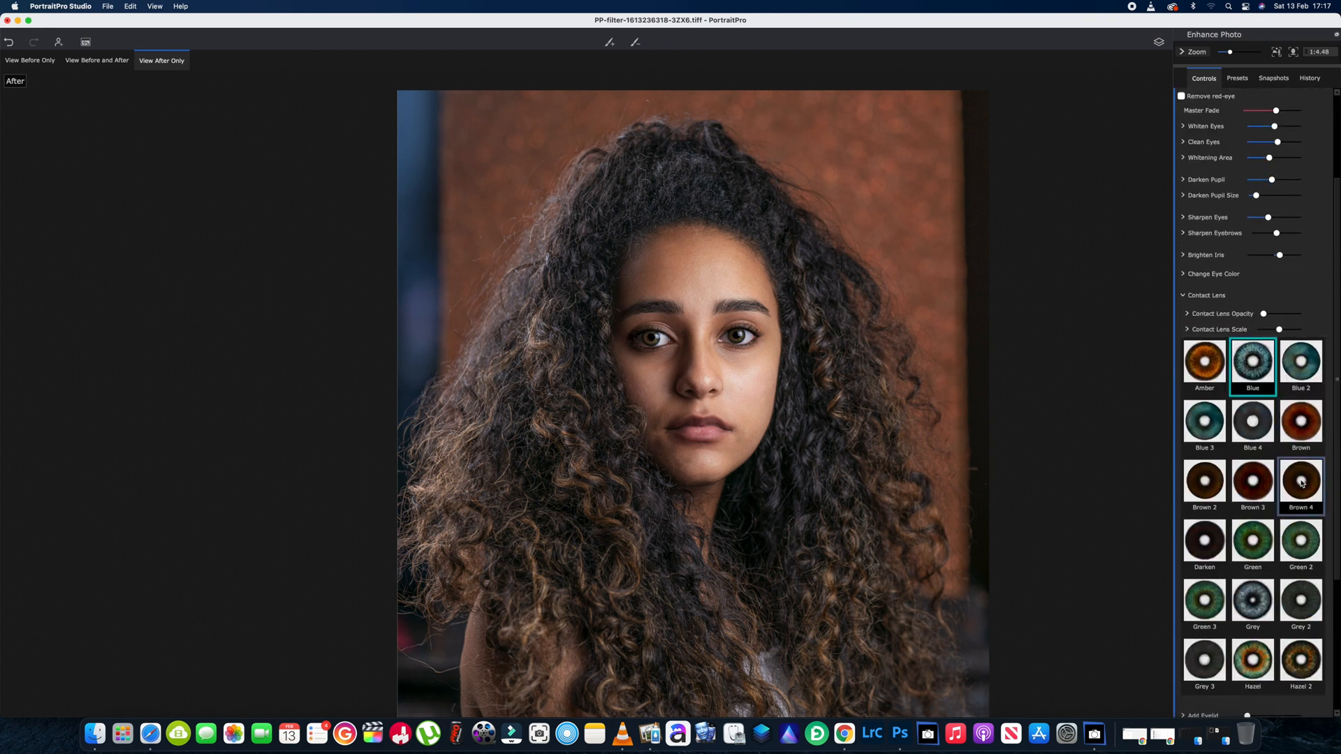
pyautogui.click(1301, 427)
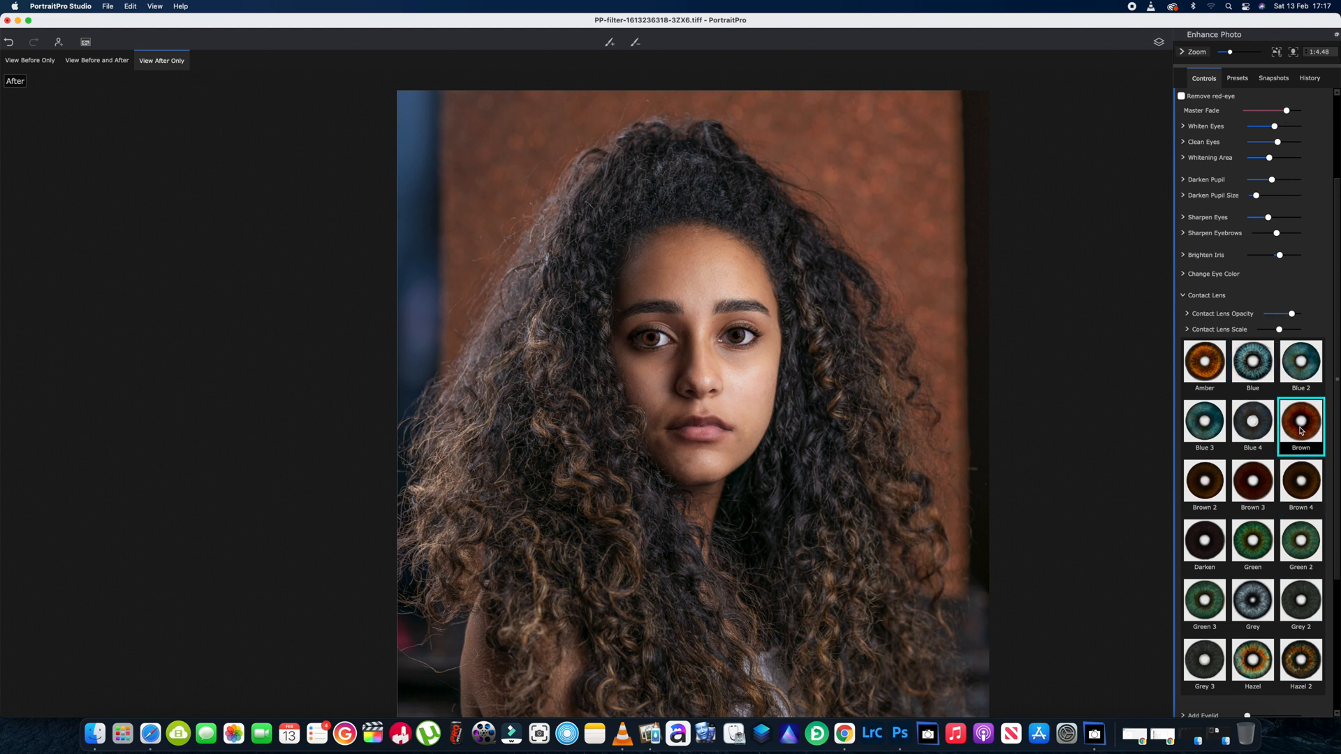
pyautogui.moveTo(1289, 316); pyautogui.dragTo(1282, 315)
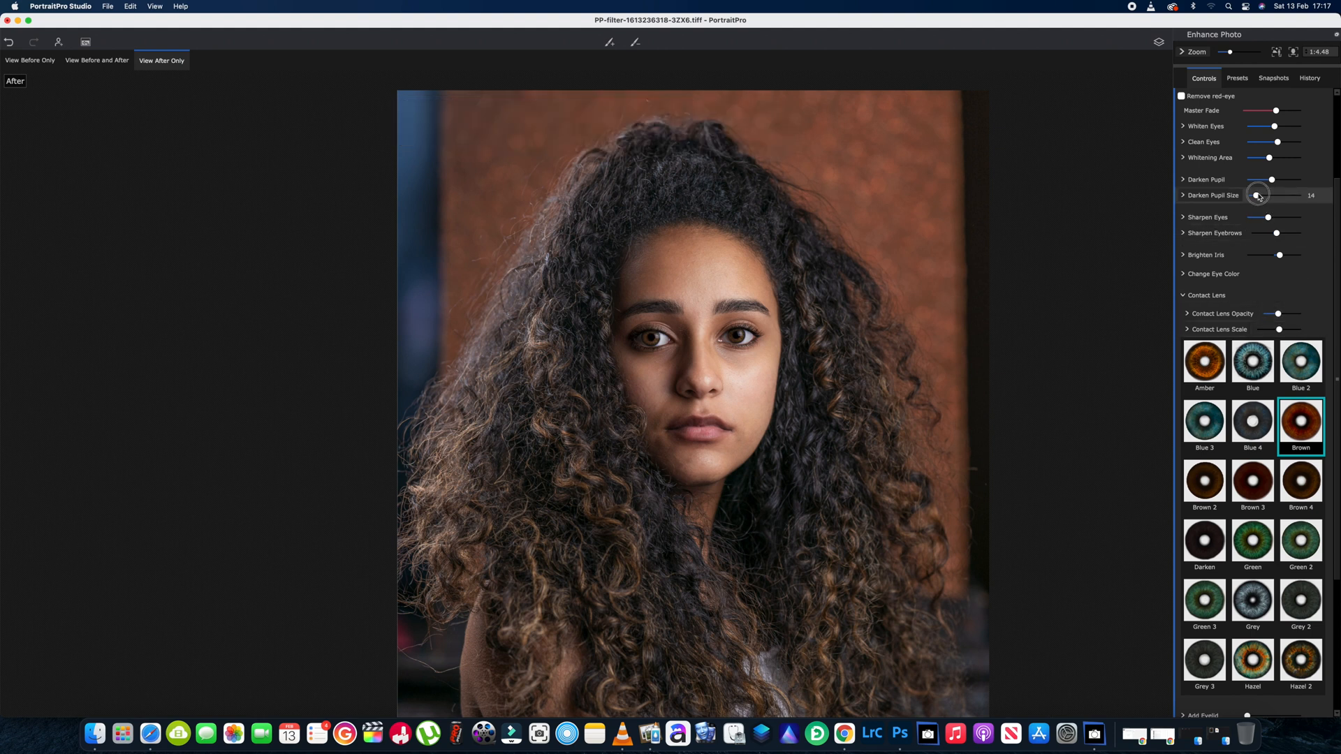
# Reduce Darken Pupil Size to its minimum and lower Darken Pupil to a light amount.
pyautogui.moveTo(1261, 197)
pyautogui.mouseDown()
pyautogui.moveTo(1235, 197)
pyautogui.moveTo(1327, 196)
pyautogui.moveTo(1247, 196)
pyautogui.moveTo(1258, 181)
pyautogui.mouseUp()
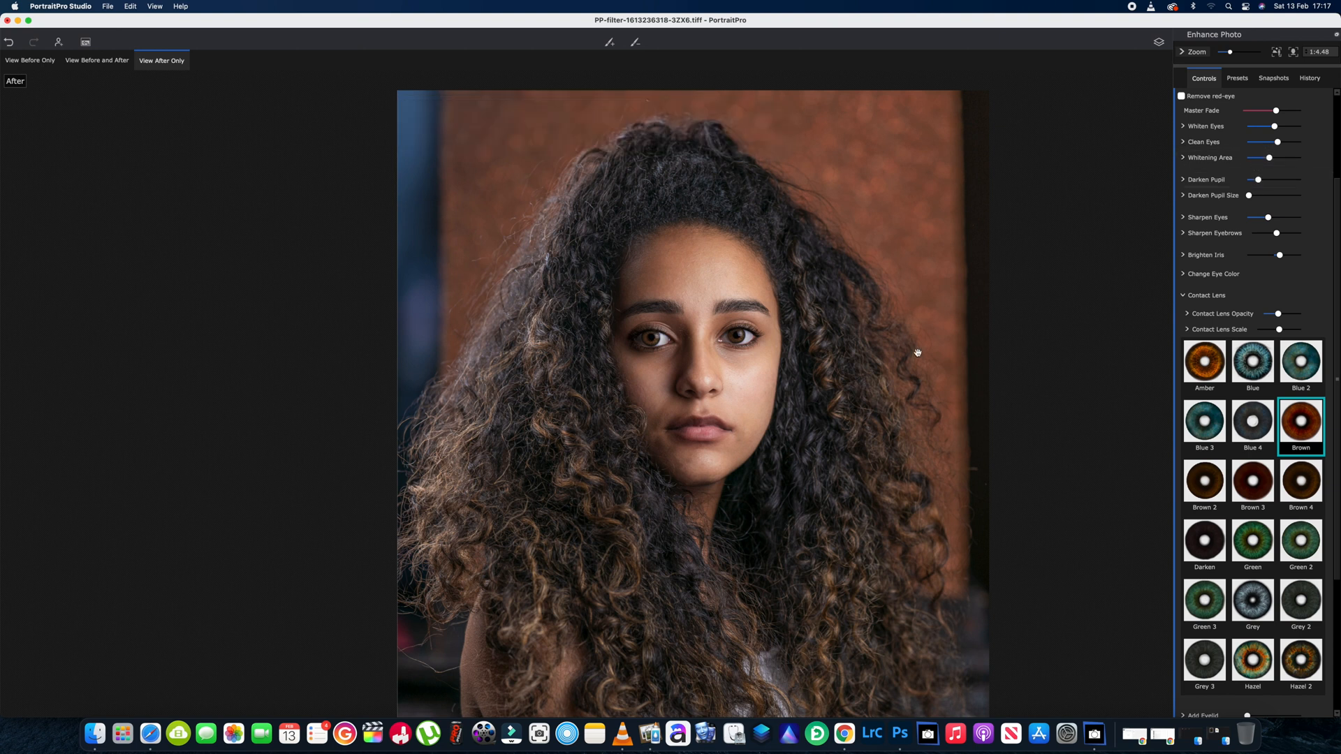
pyautogui.scroll(-4, 920, 353)
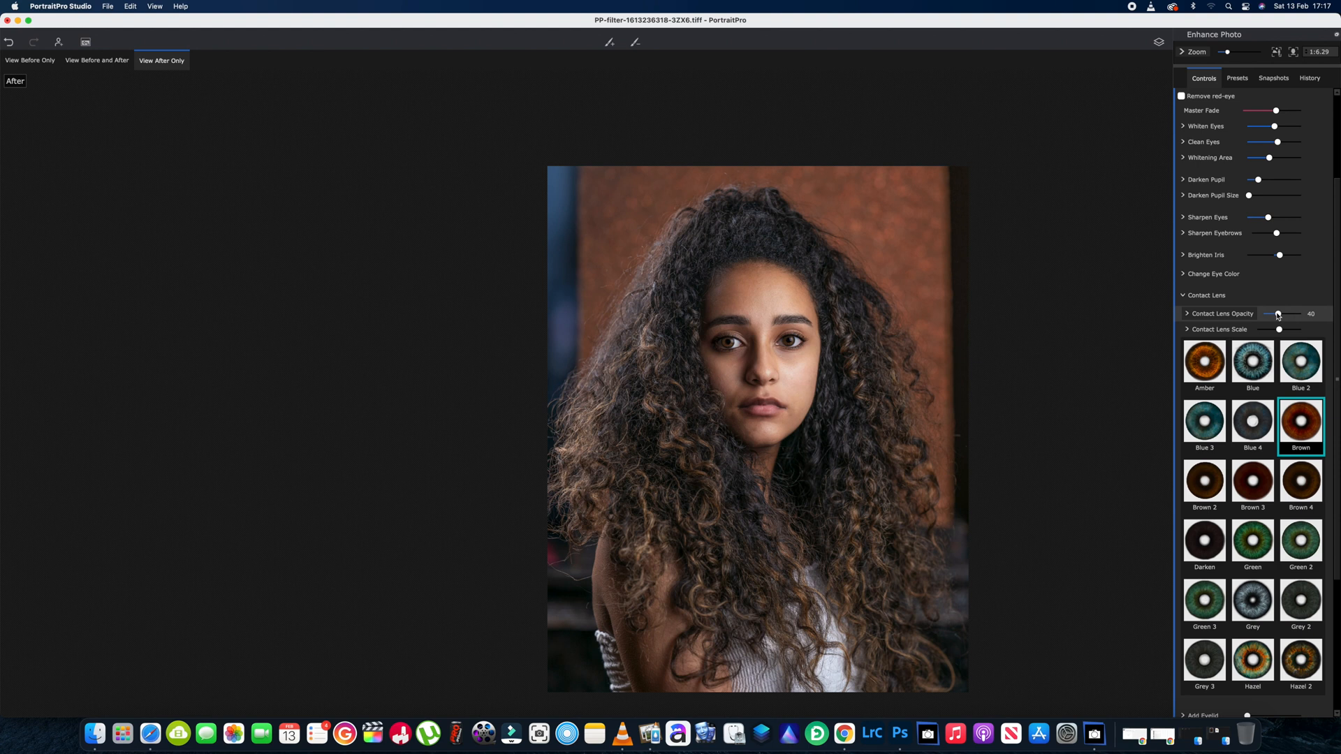
# Switch the contact lens to Amber and set Contact Lens Opacity to 25.
pyautogui.click(1208, 370)
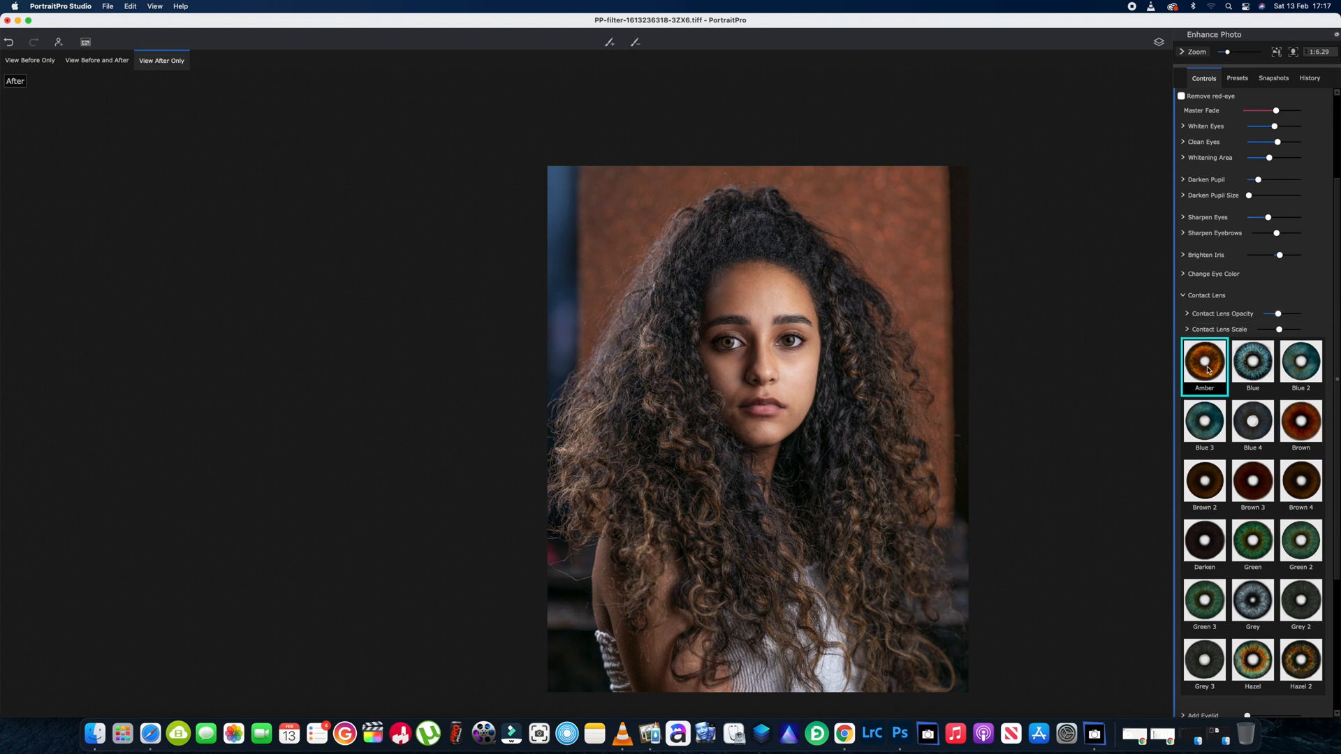
pyautogui.moveTo(1279, 314)
pyautogui.mouseDown()
pyautogui.moveTo(1298, 315)
pyautogui.moveTo(1273, 315)
pyautogui.mouseUp()
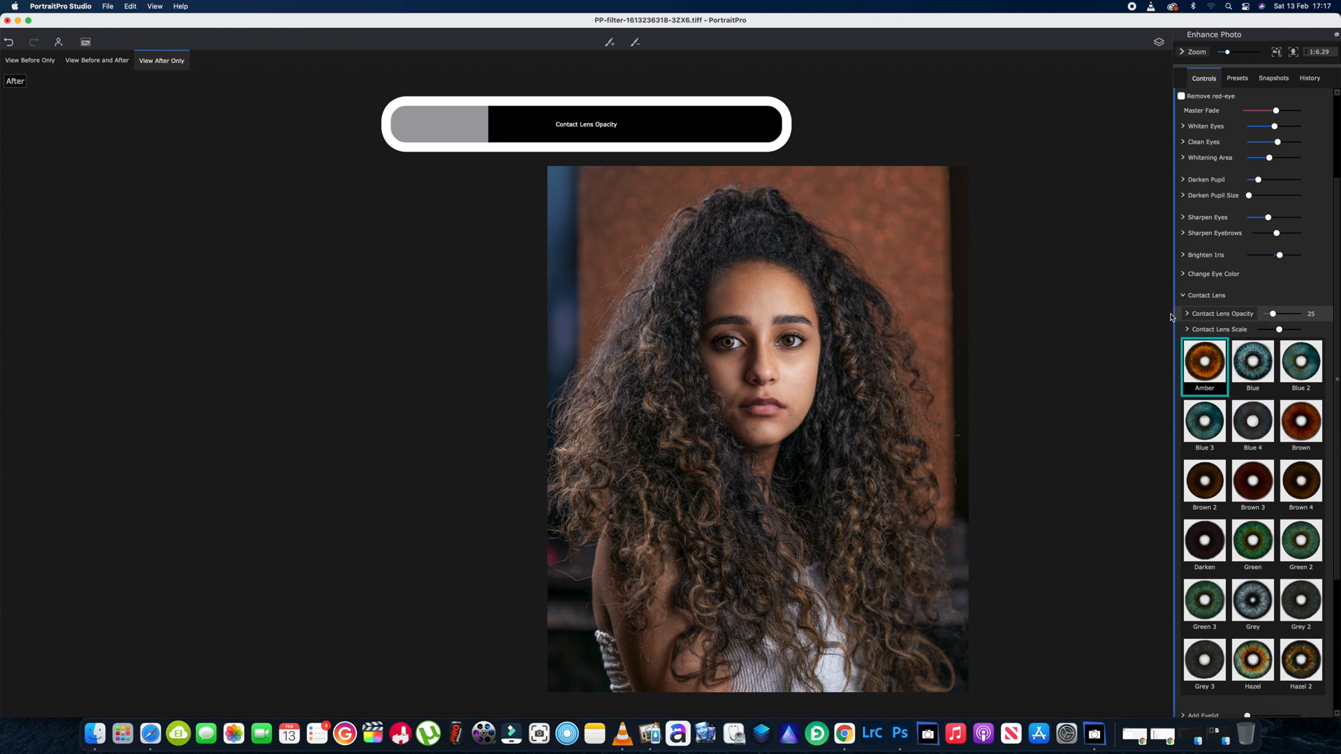
pyautogui.scroll(-3, 852, 396)
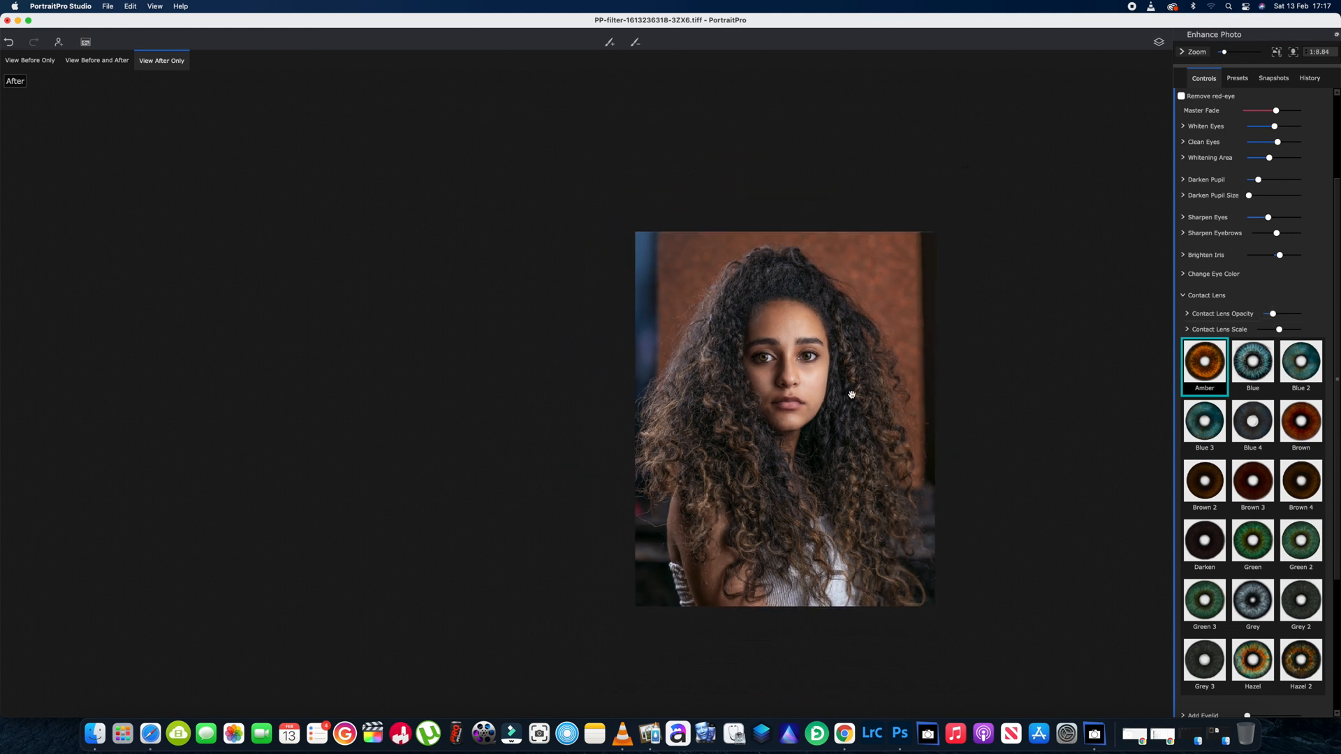
# Lower Brighten Iris slightly and reduce Contact Lens Opacity to a very faint amount just above 0.
pyautogui.moveTo(1277, 257); pyautogui.dragTo(1269, 257)
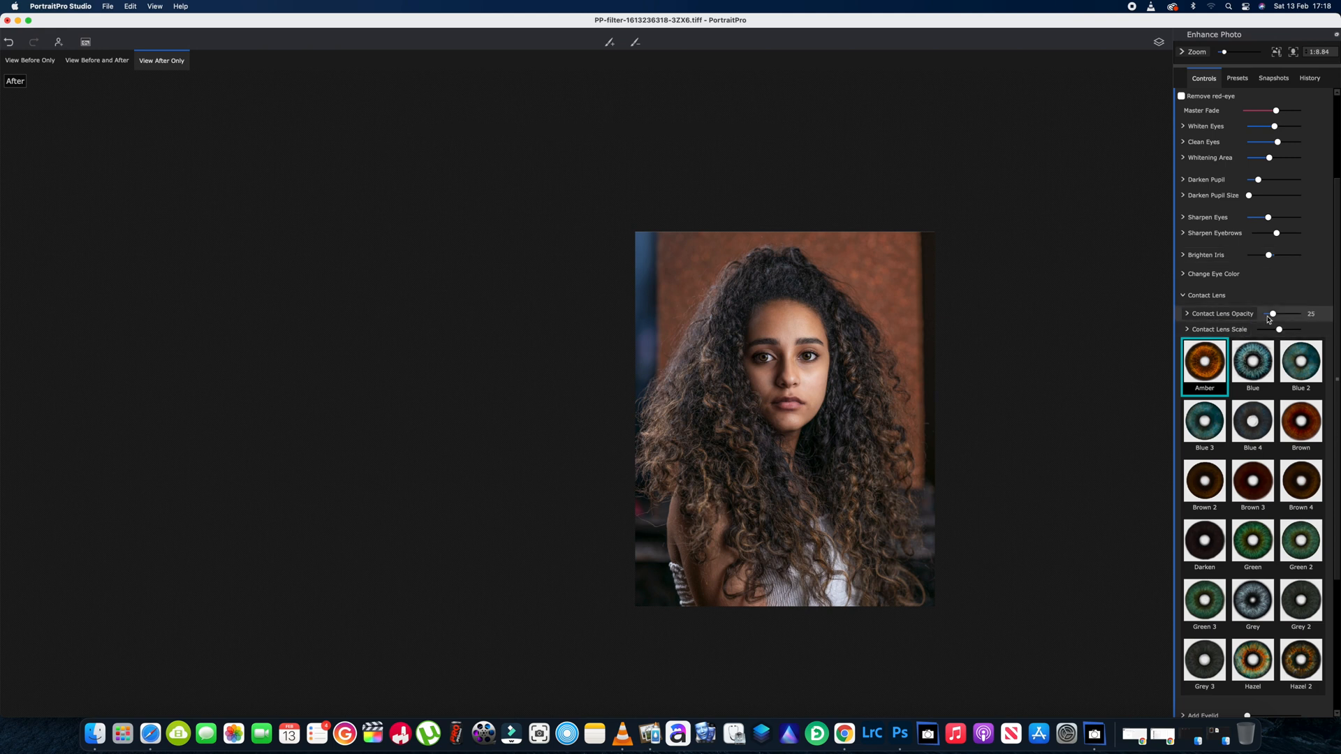
pyautogui.moveTo(1272, 314); pyautogui.dragTo(1238, 315)
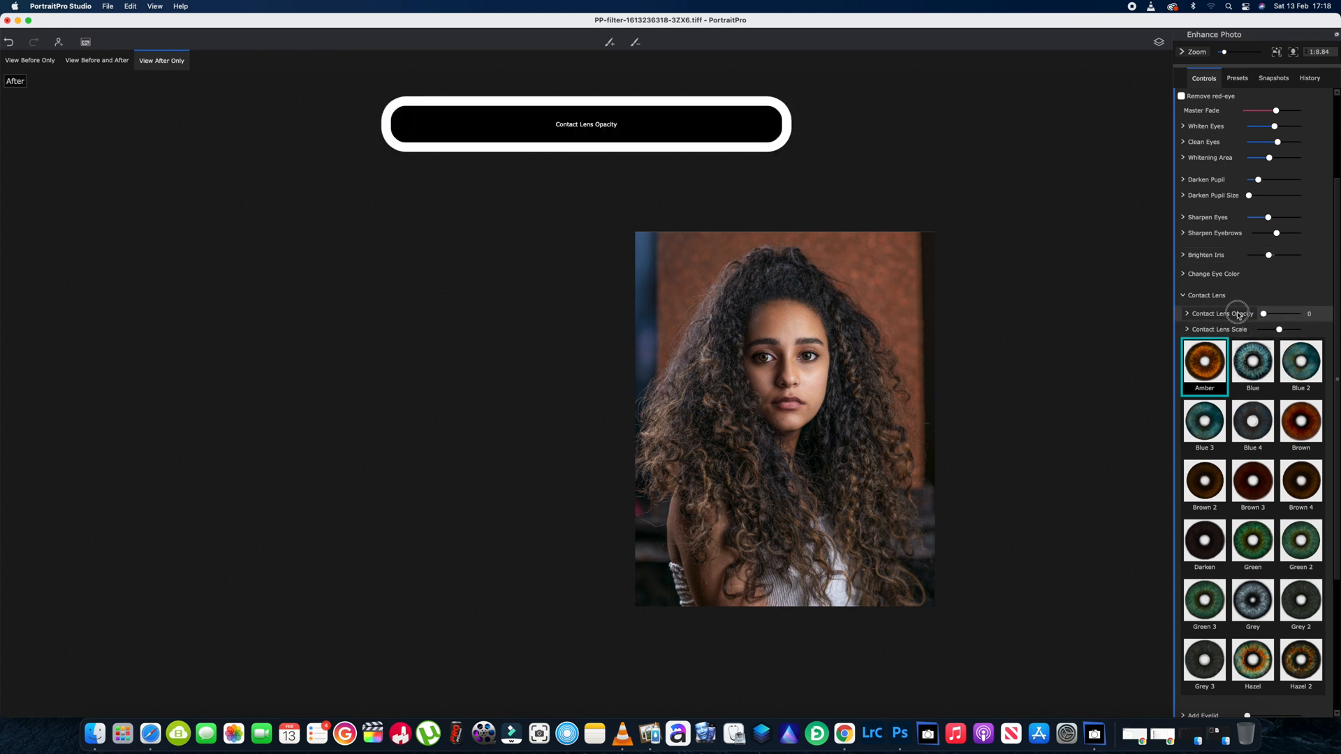
pyautogui.moveTo(1239, 315); pyautogui.dragTo(1268, 315)
pyautogui.scroll(-1, 889, 448)
pyautogui.scroll(2, 889, 448)
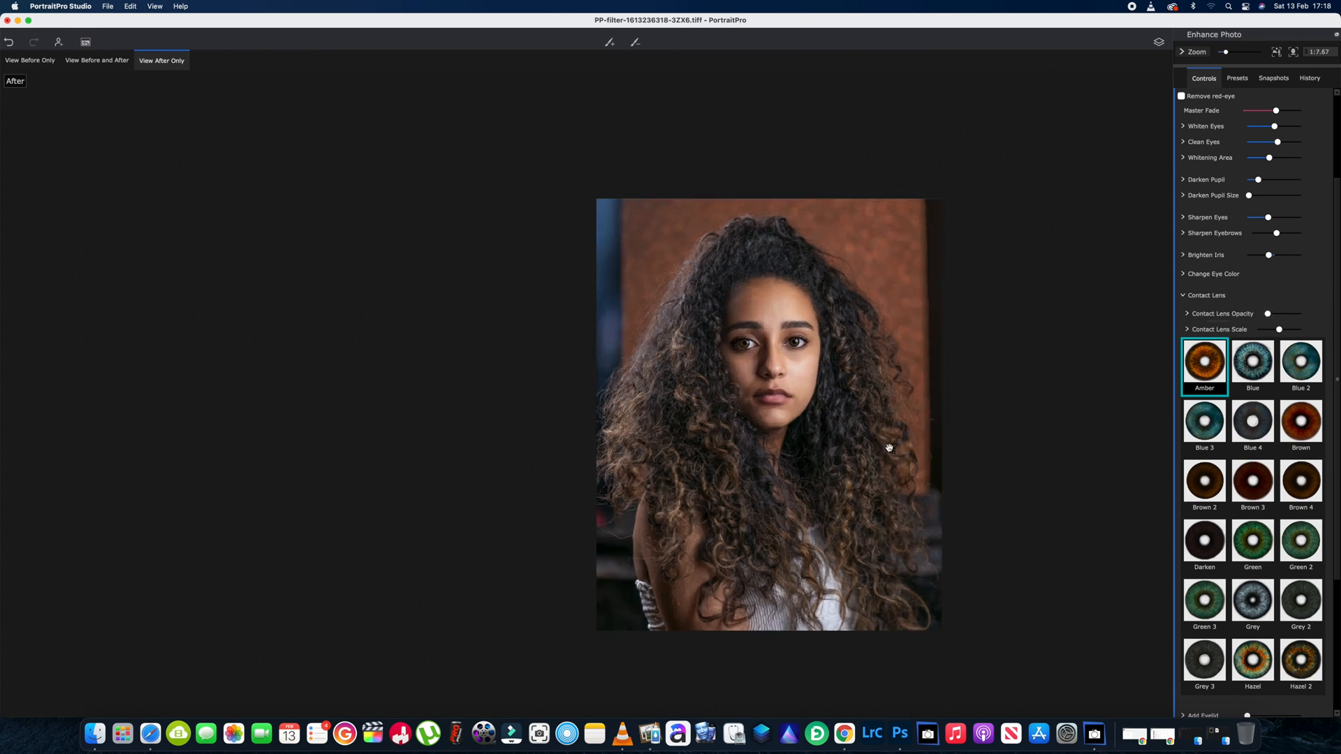
pyautogui.click(1183, 295)
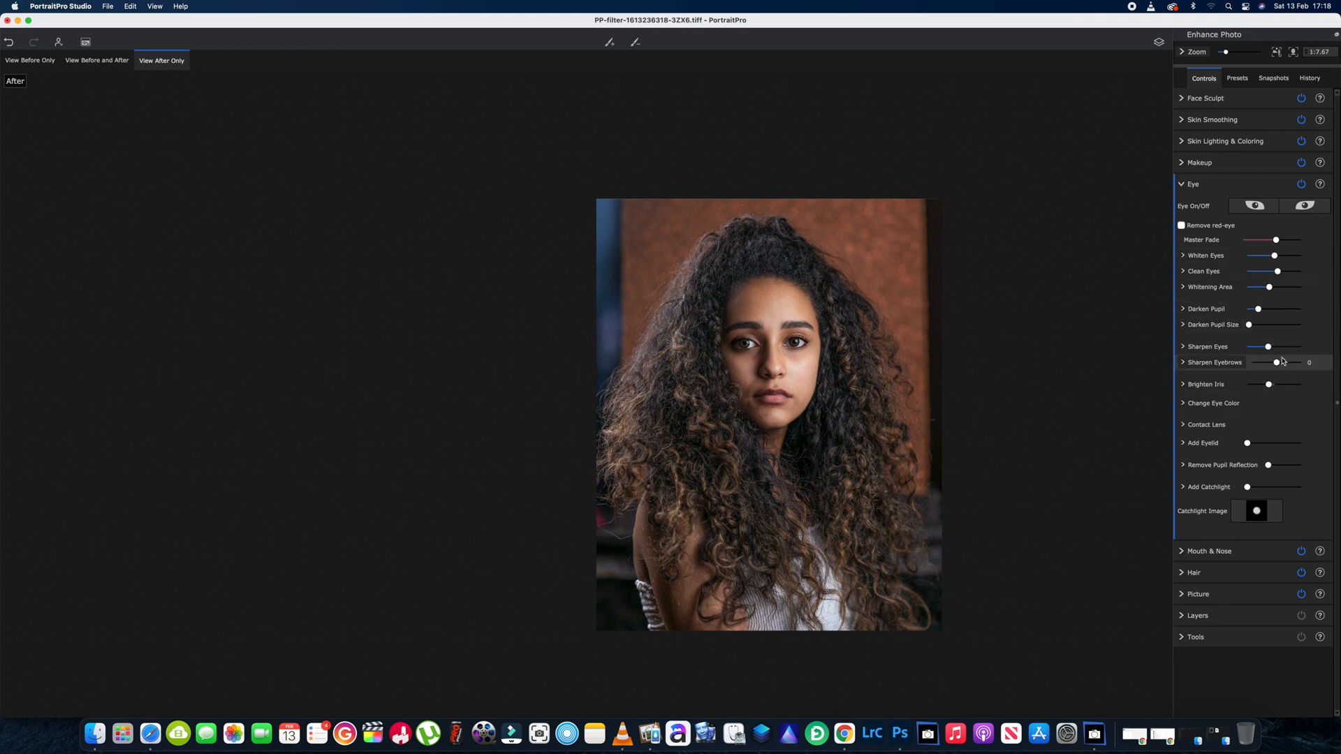
# Slightly increase the sharpening of the eyebrows and eyes, and add a moderate amount of eyelid.
pyautogui.moveTo(1277, 363); pyautogui.dragTo(1281, 348)
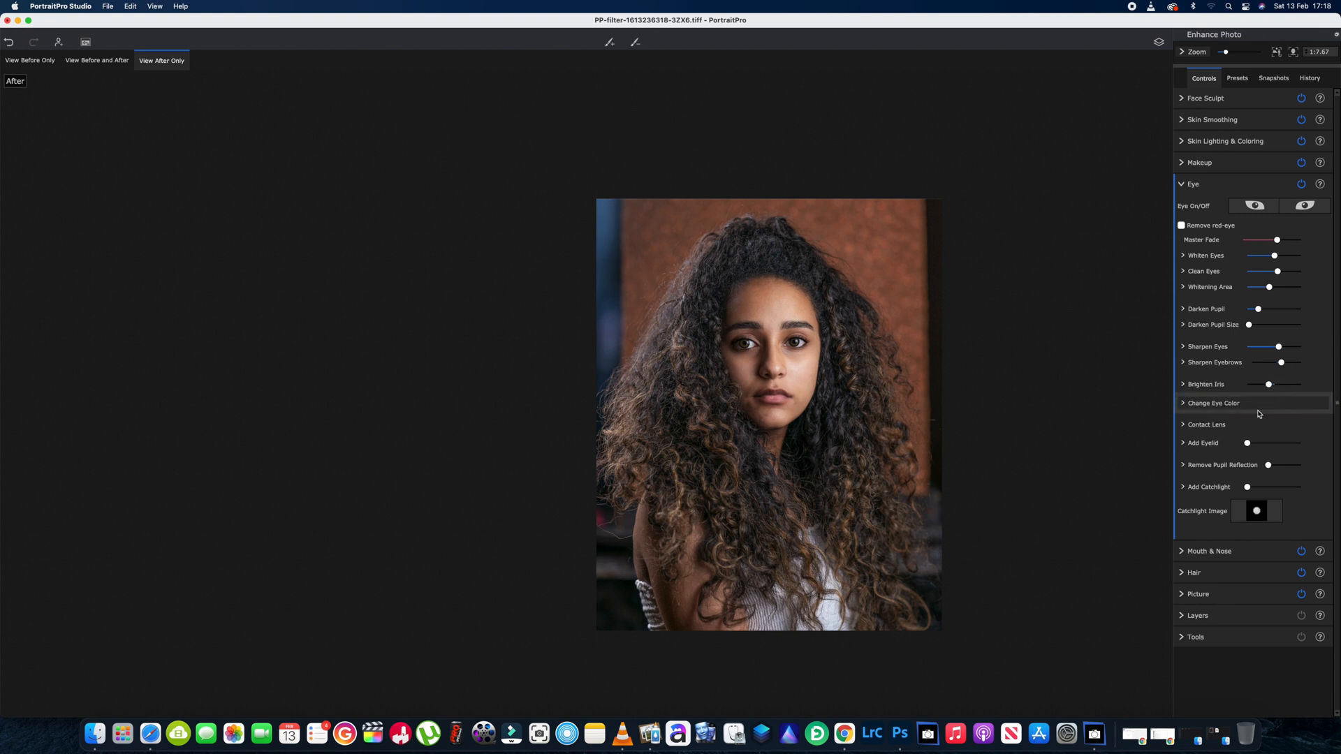
pyautogui.moveTo(1245, 445)
pyautogui.mouseDown()
pyautogui.moveTo(1271, 444)
pyautogui.moveTo(1230, 444)
pyautogui.moveTo(1269, 446)
pyautogui.mouseUp()
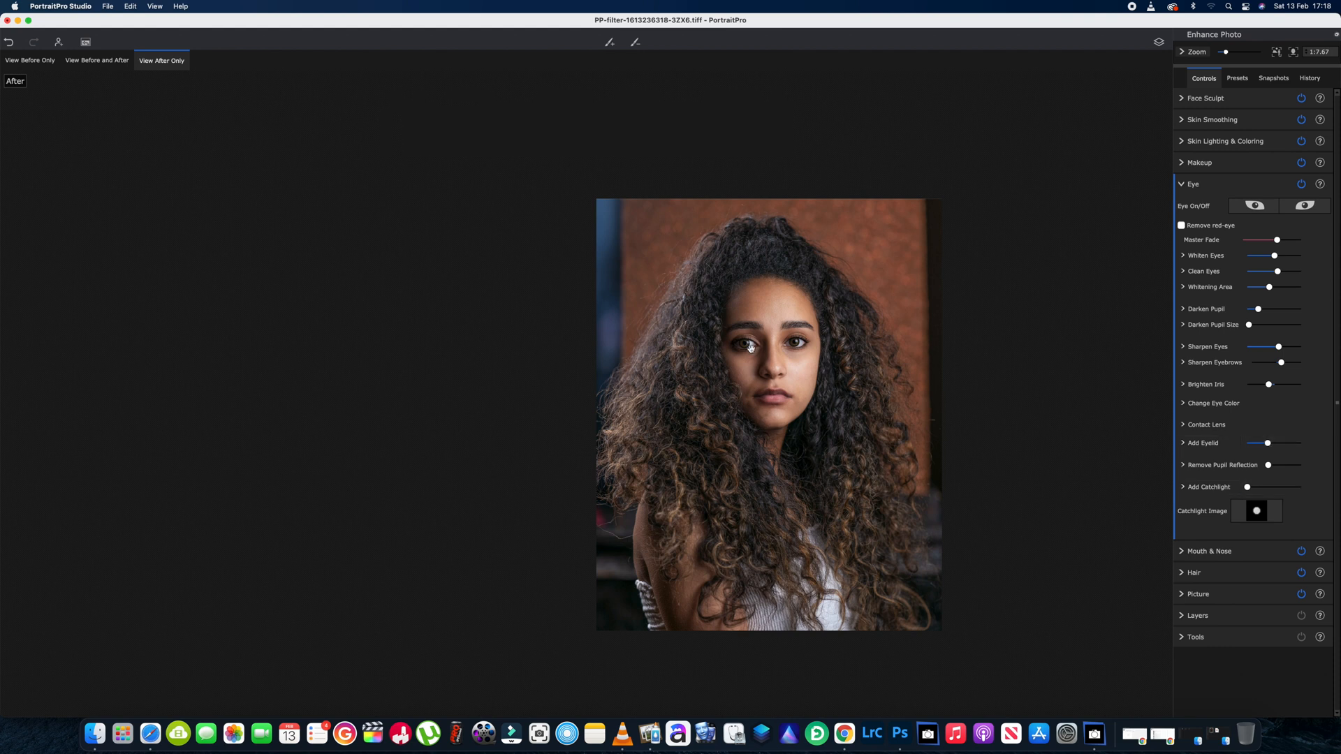
pyautogui.scroll(3, 785, 368)
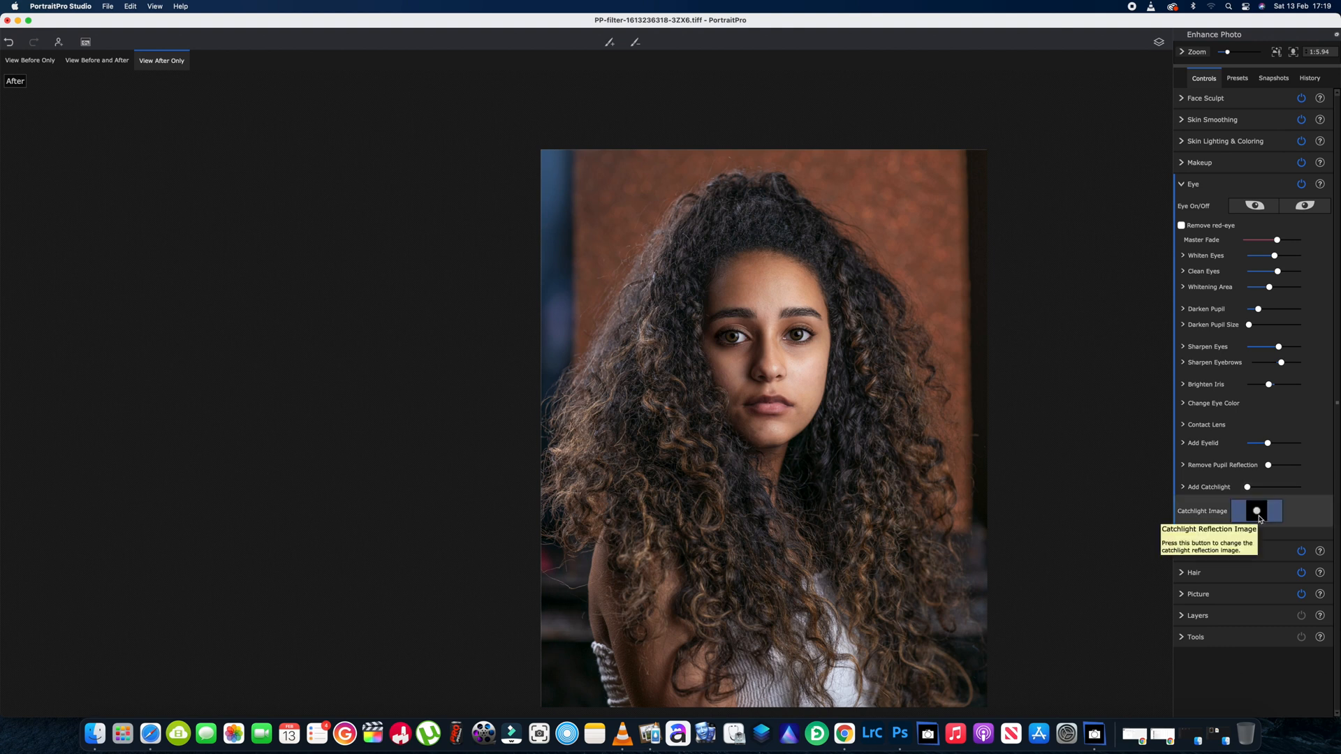
# In Mouth & Nose, raise Moisten Lips to about 33.
pyautogui.click(1219, 552)
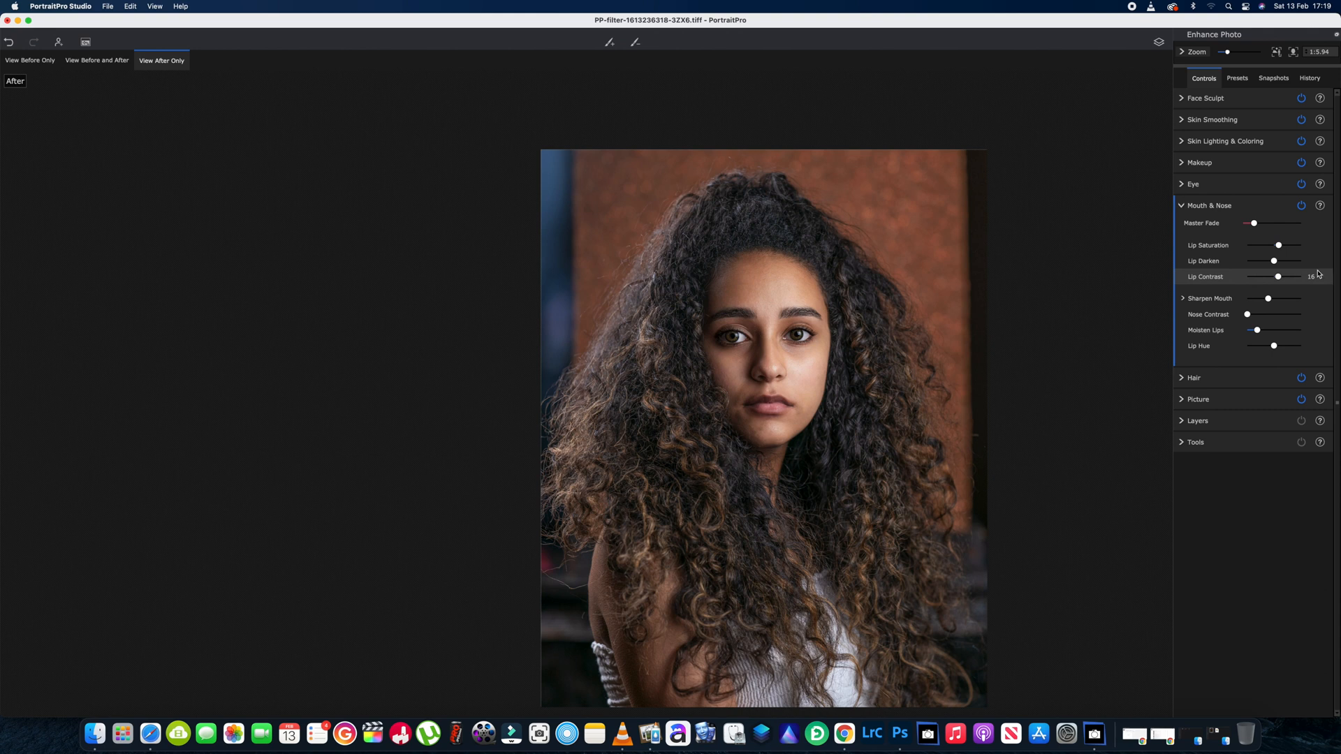
pyautogui.moveTo(1258, 330); pyautogui.dragTo(1267, 334)
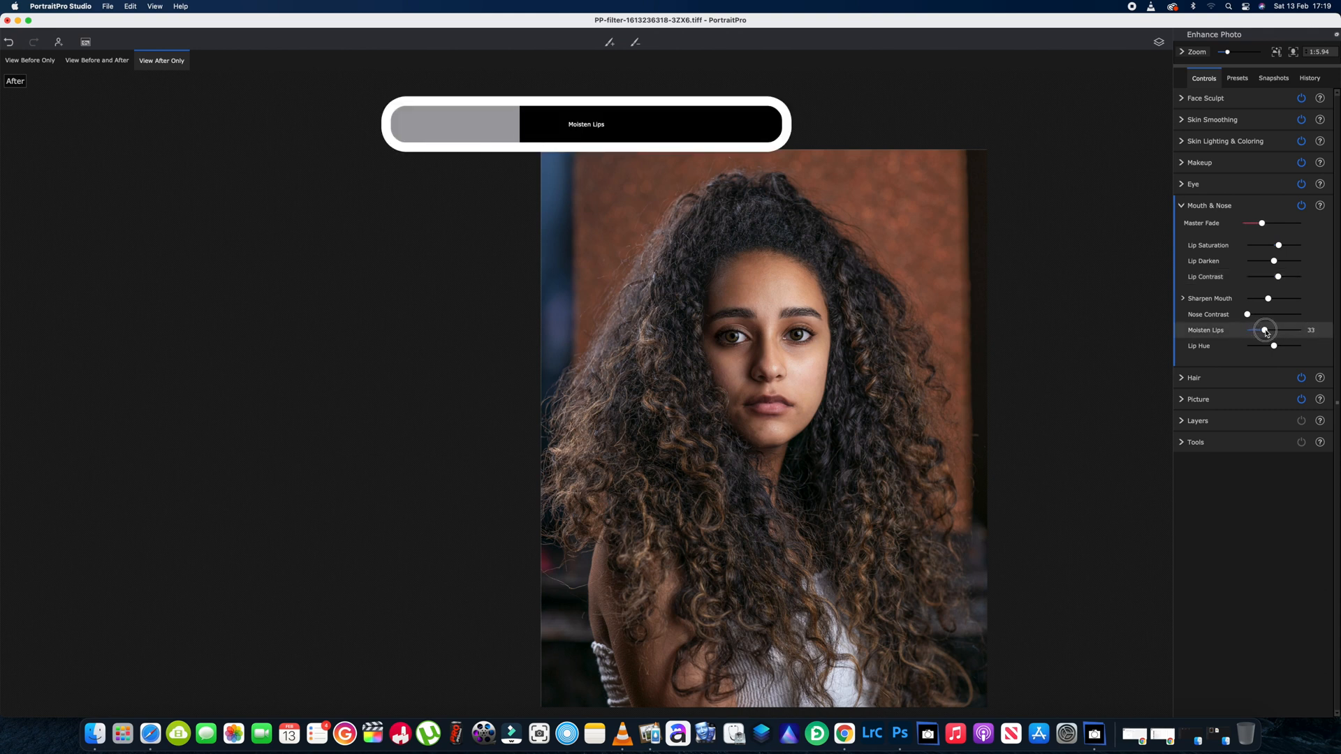
pyautogui.click(1182, 207)
# In Hair, raise Shine and Auto Levels slightly and set Vibrance to 53.
pyautogui.click(1179, 229)
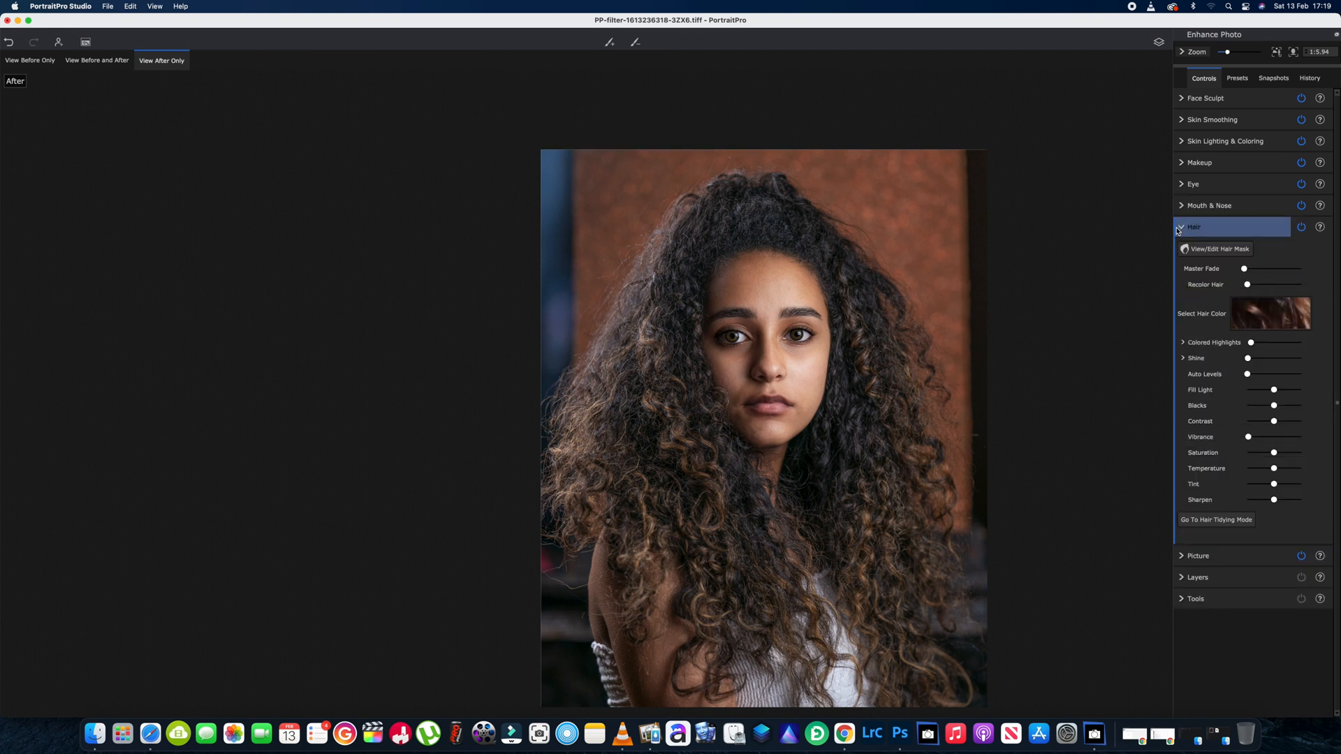
pyautogui.moveTo(1244, 270)
pyautogui.mouseDown()
pyautogui.moveTo(1281, 269)
pyautogui.moveTo(1254, 273)
pyautogui.mouseUp()
pyautogui.click(1242, 271)
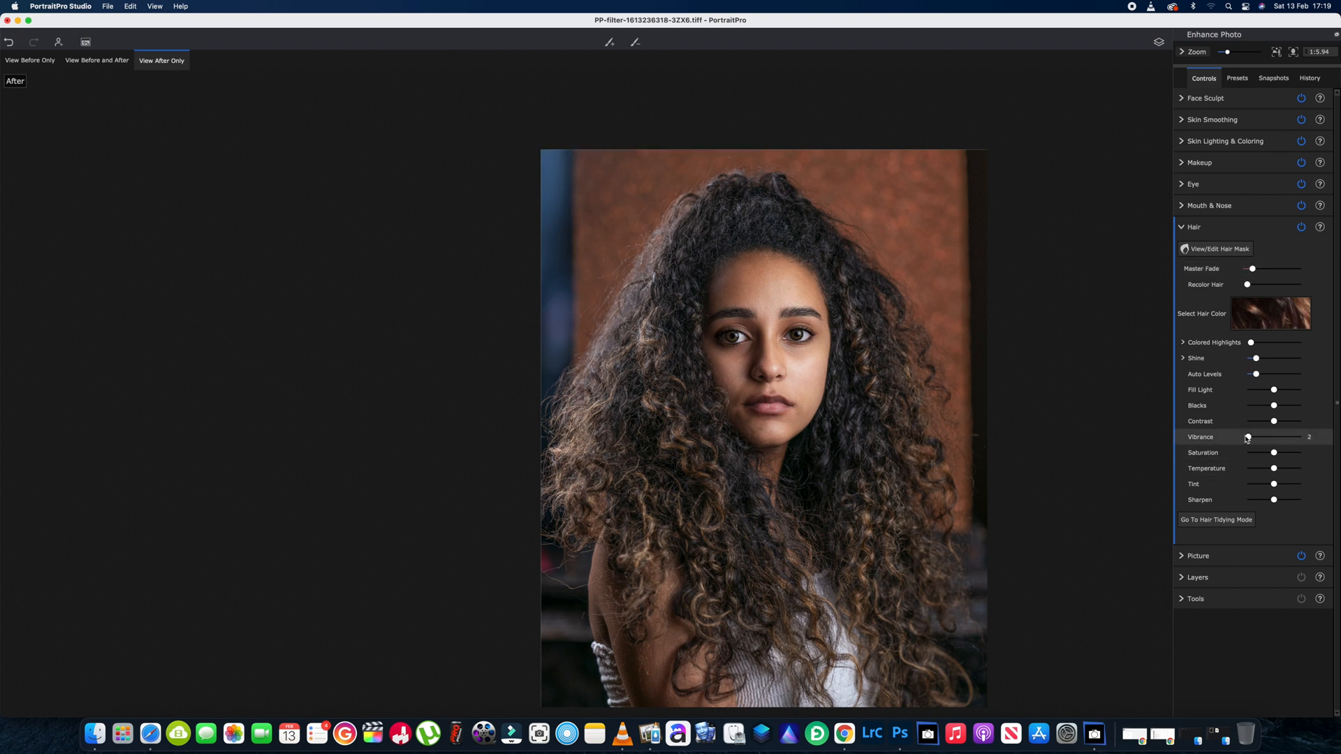
pyautogui.moveTo(1249, 438); pyautogui.dragTo(1277, 441)
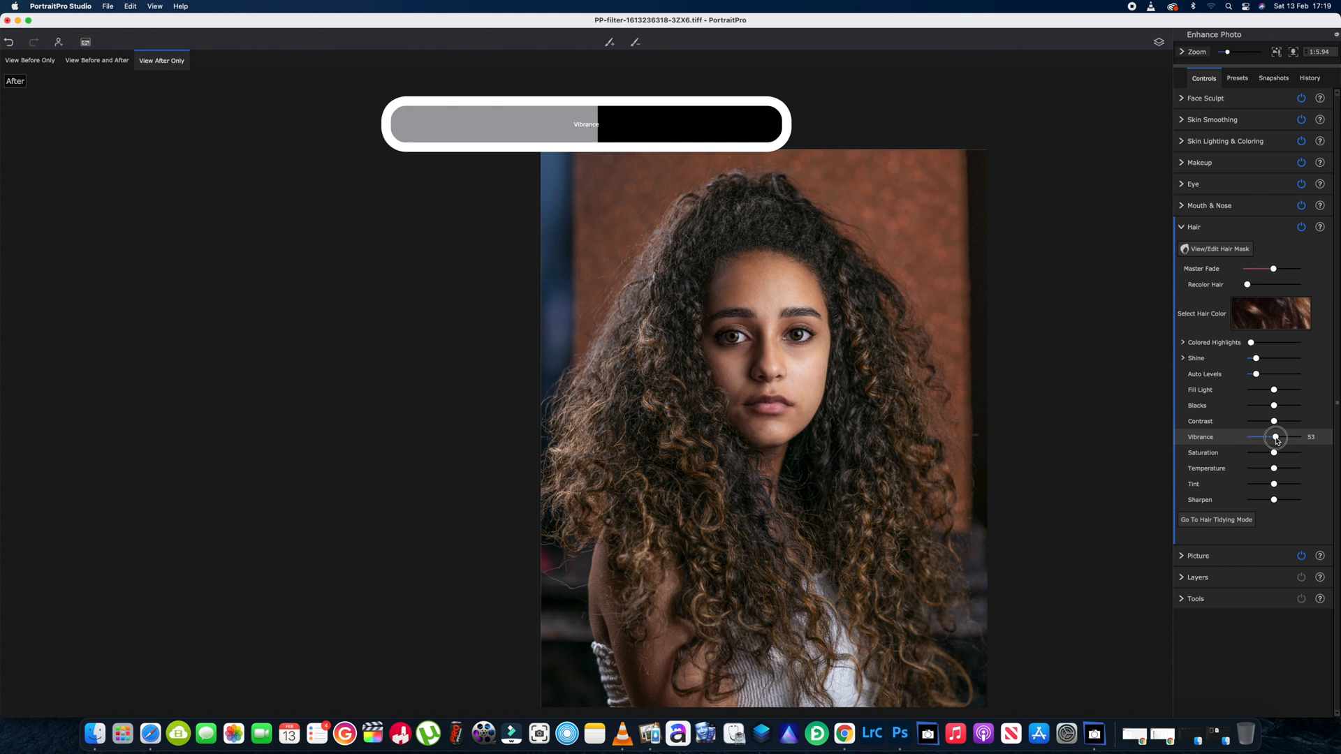
pyautogui.moveTo(1277, 441); pyautogui.dragTo(1277, 441)
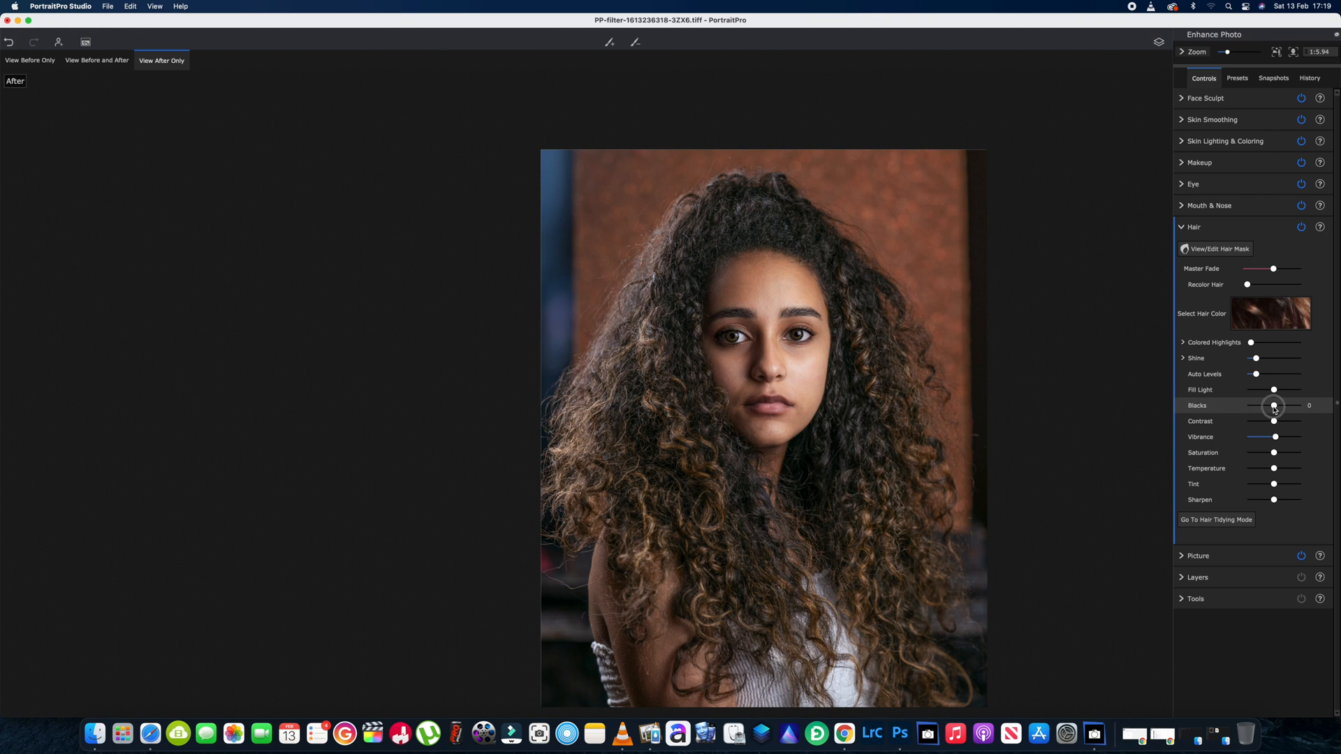
# Raise the hair's Blacks slightly and its Fill Light a little more.
pyautogui.moveTo(1274, 406)
pyautogui.mouseDown()
pyautogui.moveTo(1262, 410)
pyautogui.moveTo(1282, 411)
pyautogui.mouseUp()
pyautogui.moveTo(1283, 393); pyautogui.dragTo(1286, 393)
# Try slight Saturation changes on the hair and reset the value to 0.
pyautogui.moveTo(1274, 454); pyautogui.dragTo(1278, 458)
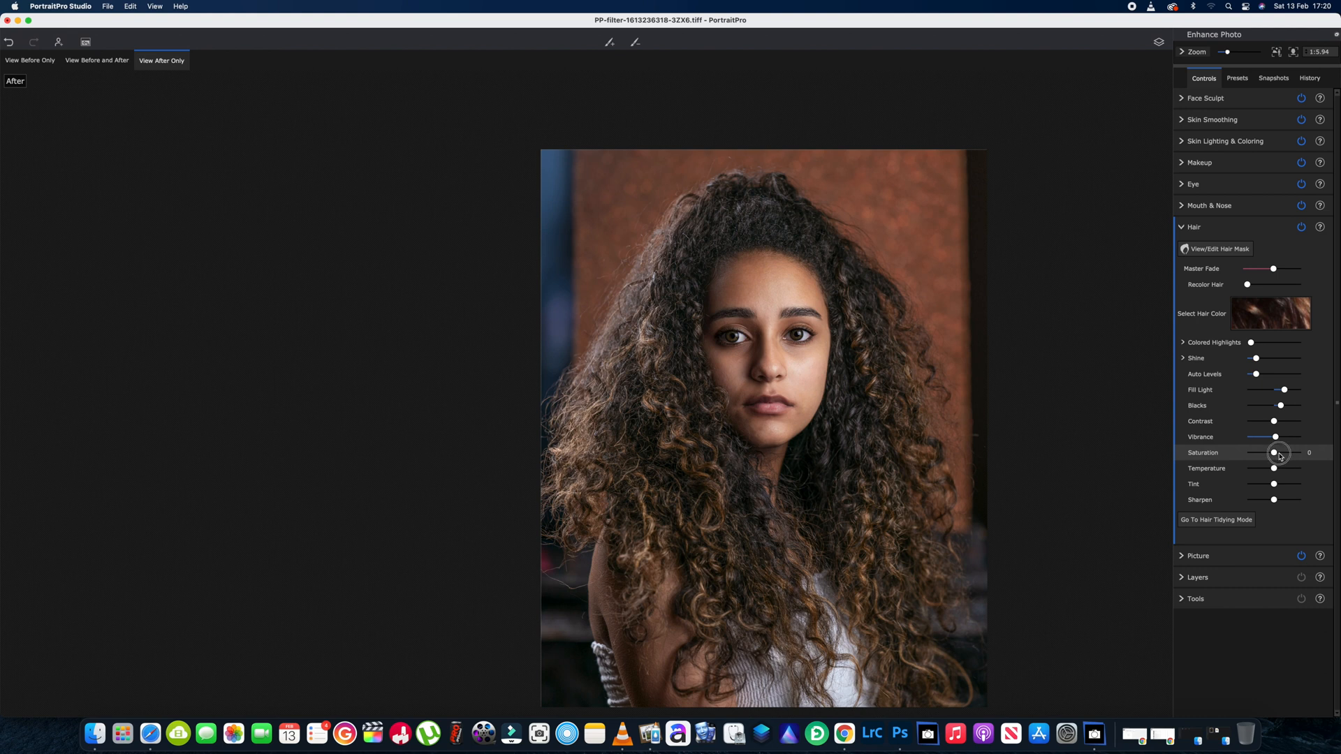
pyautogui.click(1278, 455)
pyautogui.doubleClick(1278, 456)
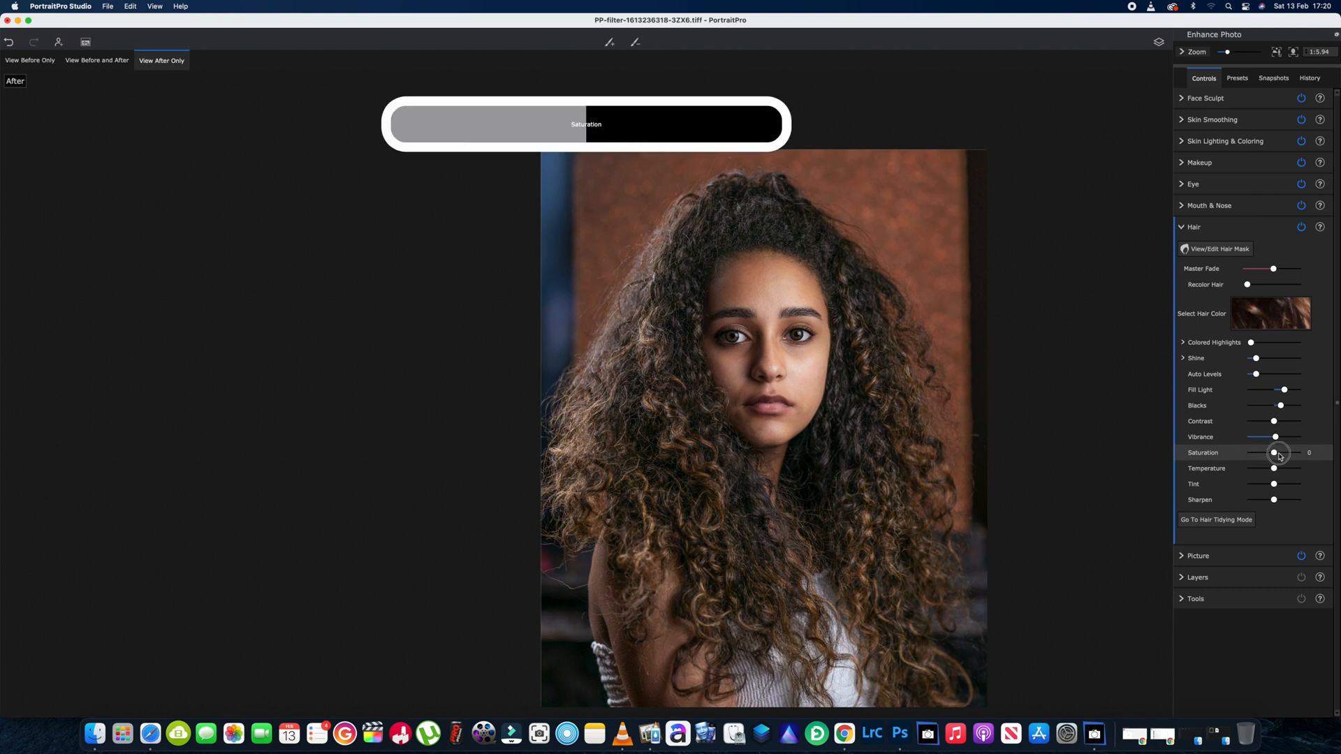
pyautogui.click(1279, 455)
pyautogui.doubleClick(1278, 455)
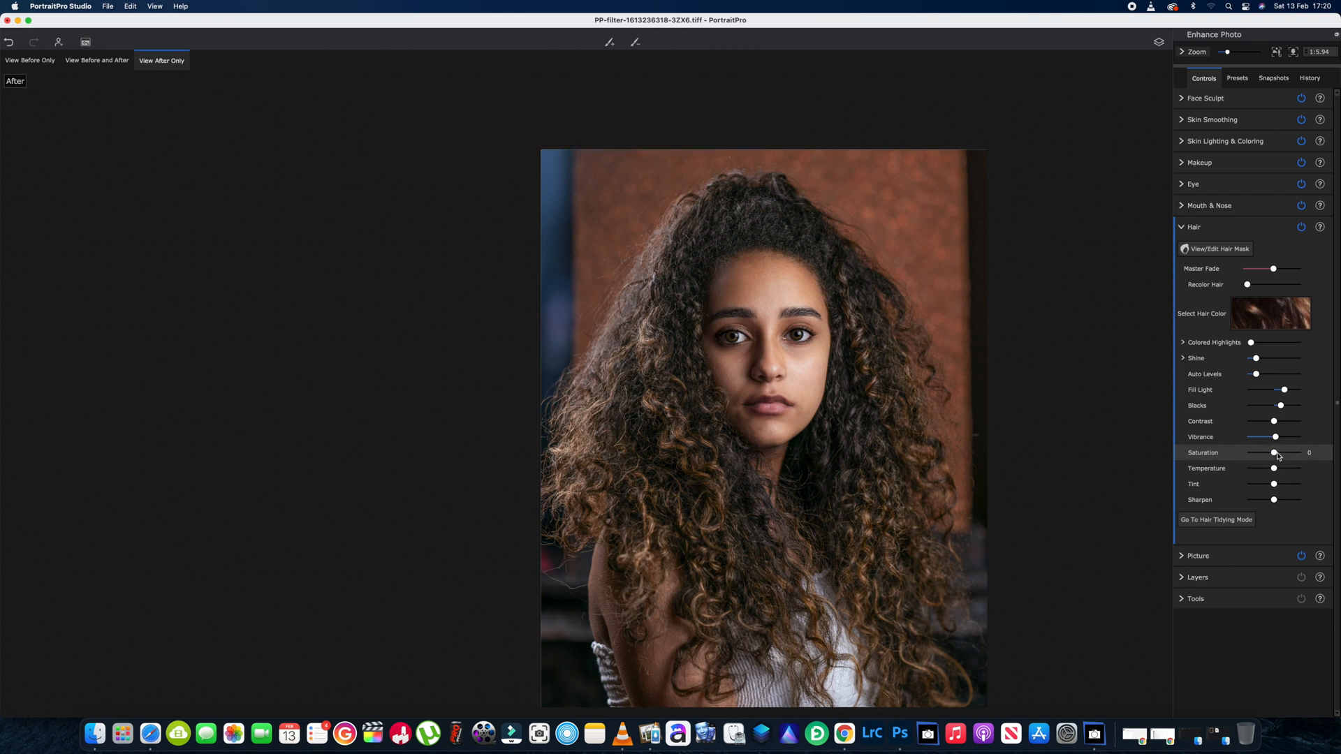
pyautogui.click(1279, 456)
pyautogui.click(1278, 456)
pyautogui.click(1278, 456)
pyautogui.moveTo(1277, 455); pyautogui.dragTo(1280, 455)
pyautogui.doubleClick(1279, 454)
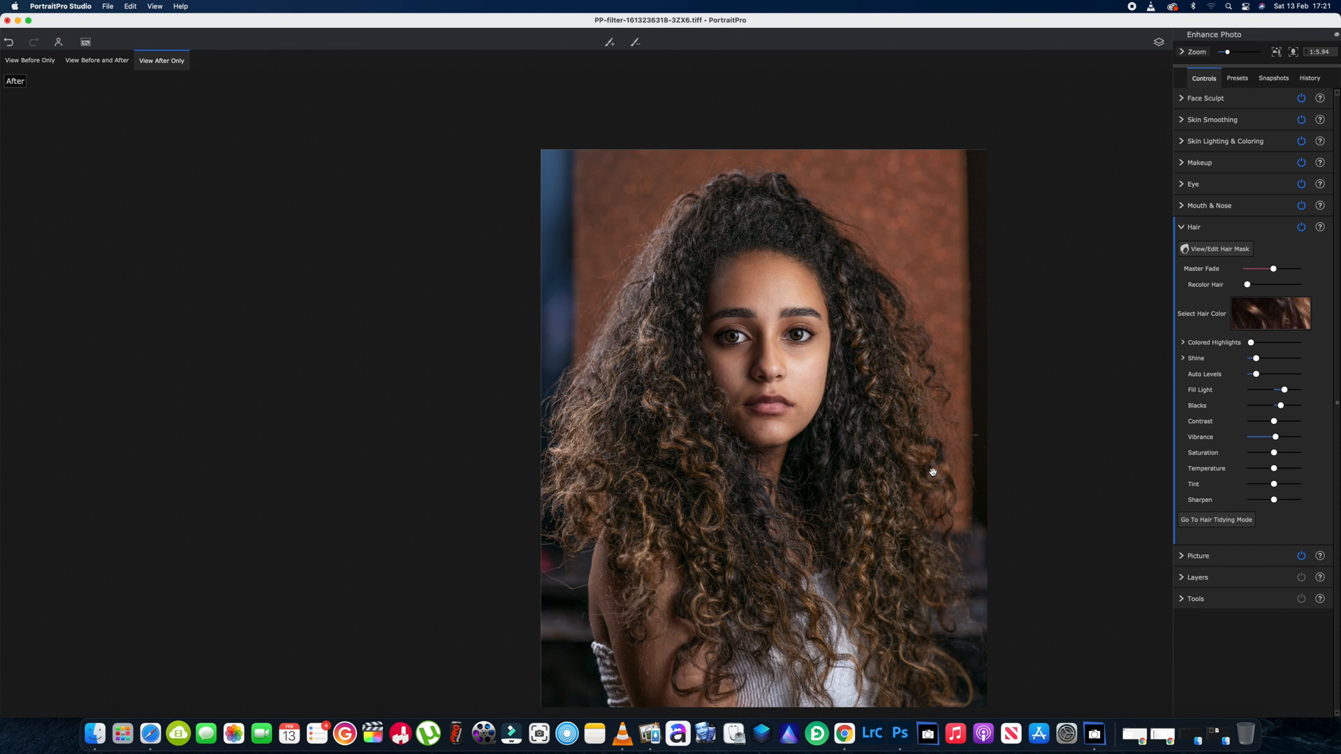
# In Skin Lighting & Coloring, set Fix Lighting low, raise Left Shadow slightly and increase Right Shadow to just over half.
pyautogui.scroll(-3, 913, 502)
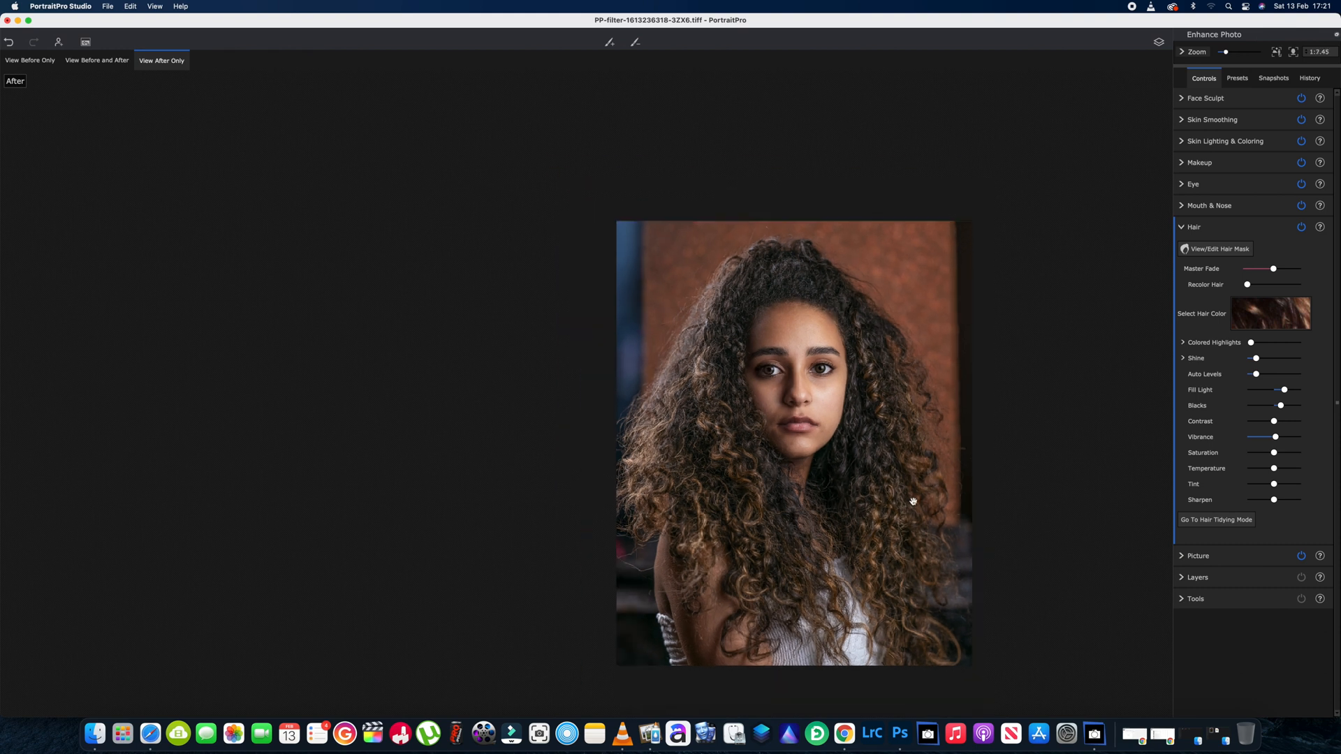
pyautogui.click(1186, 227)
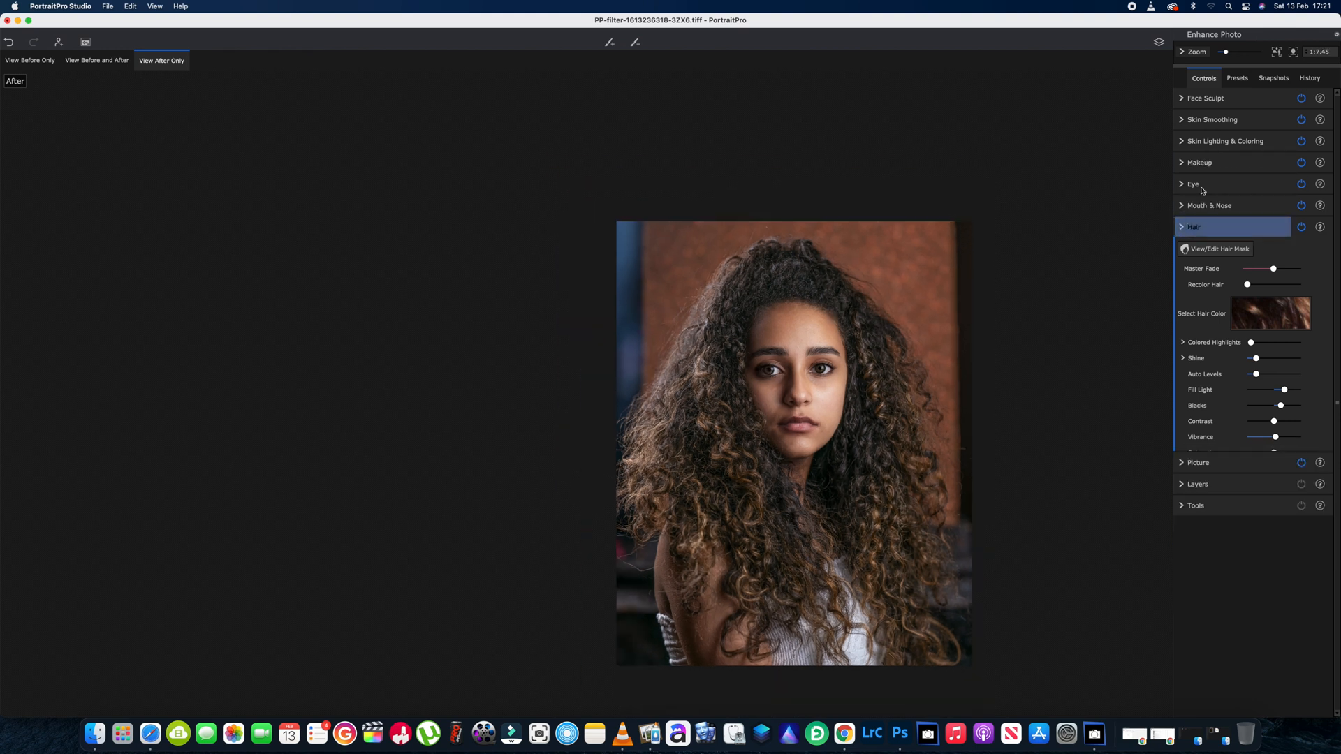
pyautogui.click(1180, 144)
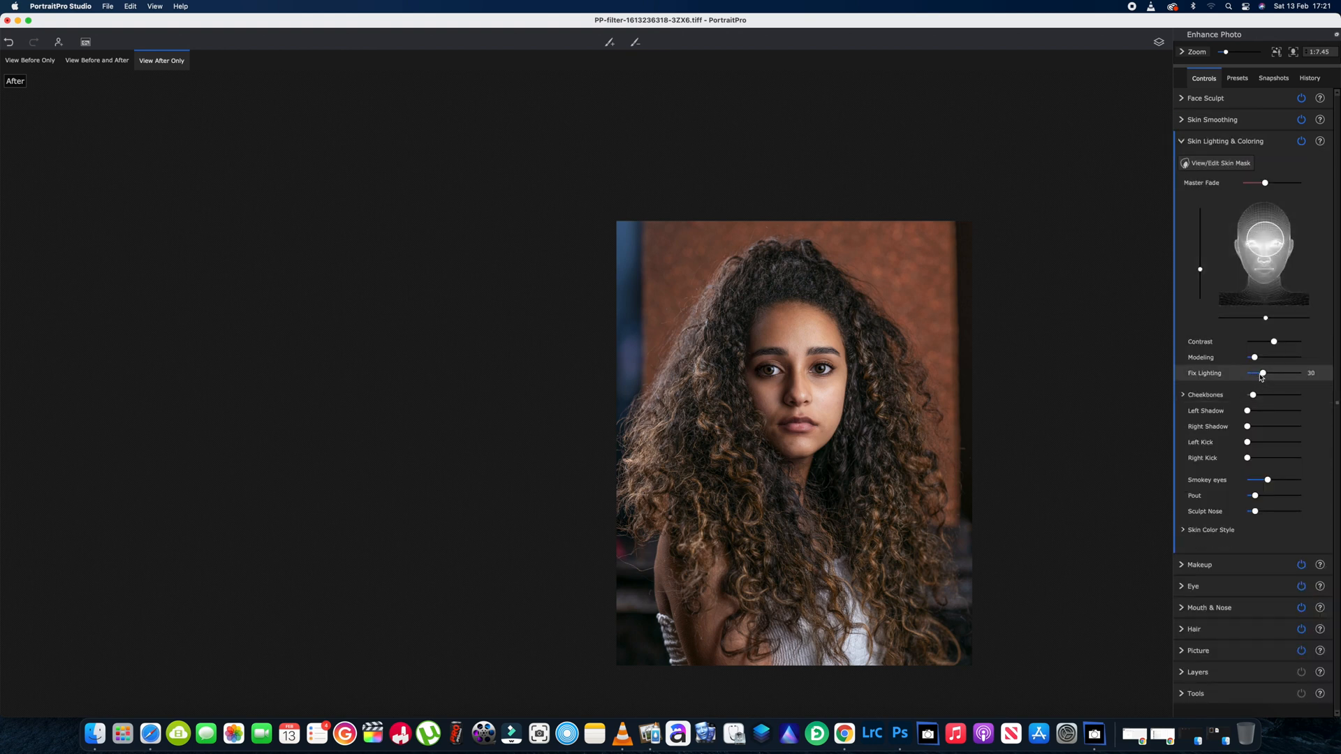
pyautogui.moveTo(1263, 374); pyautogui.dragTo(1261, 415)
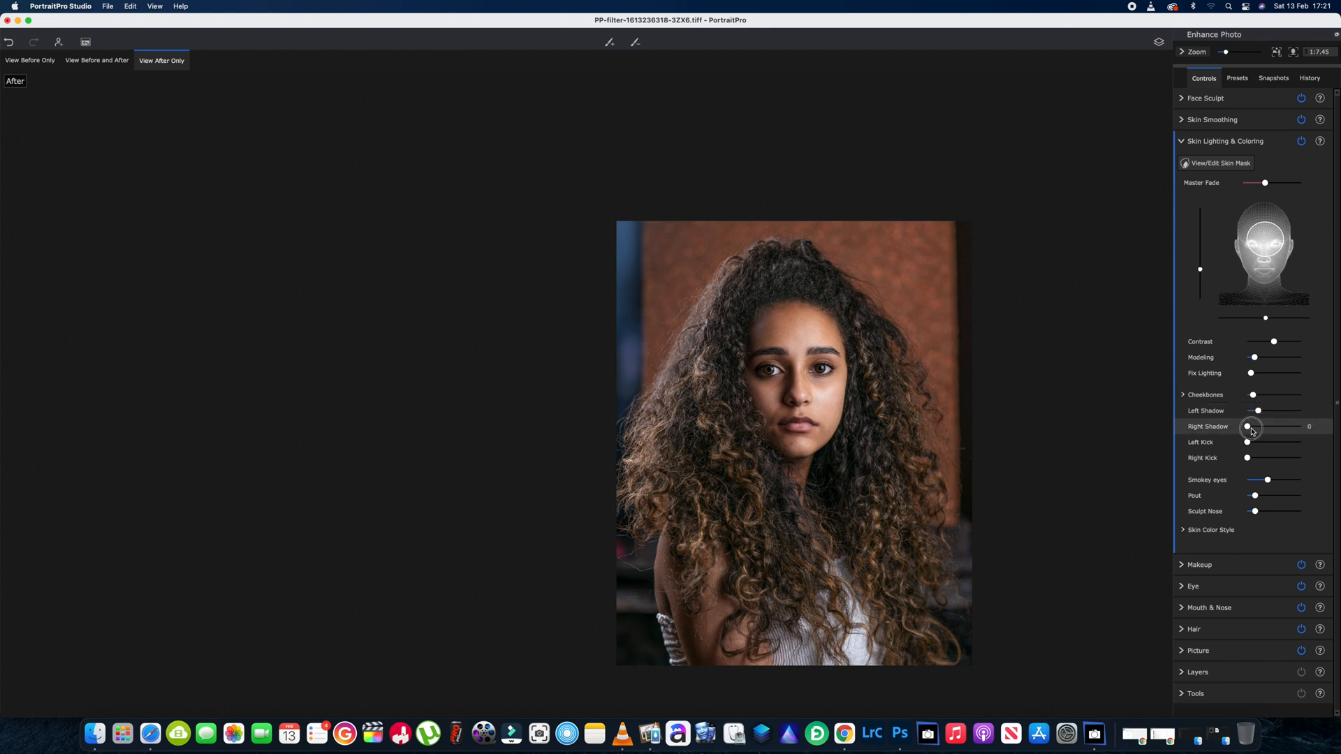
pyautogui.moveTo(1249, 427); pyautogui.dragTo(1279, 429)
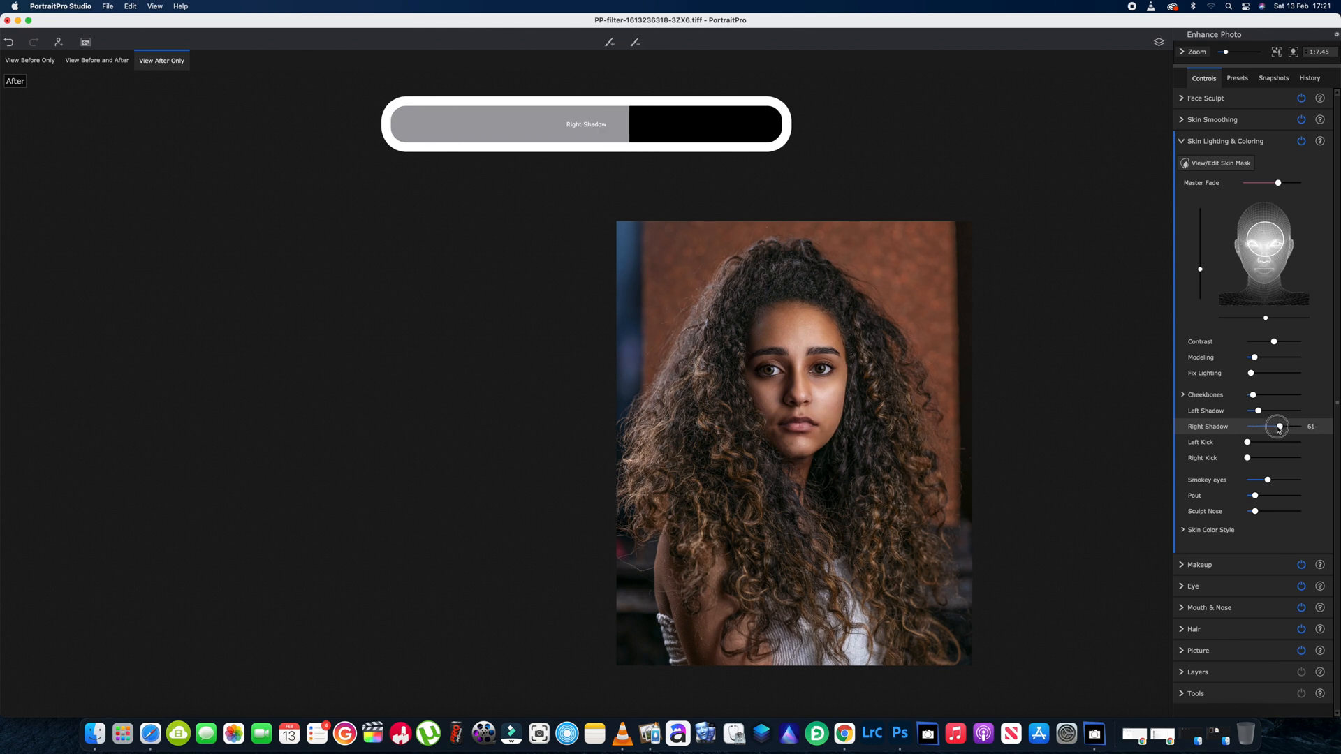
# Strengthen Smokey eyes and Sculpt Nose substantially, raise Pout moderately, and inspect the face up close and in full.
pyautogui.moveTo(1268, 480)
pyautogui.mouseDown()
pyautogui.moveTo(1288, 480)
pyautogui.moveTo(1260, 512)
pyautogui.moveTo(1283, 515)
pyautogui.mouseUp()
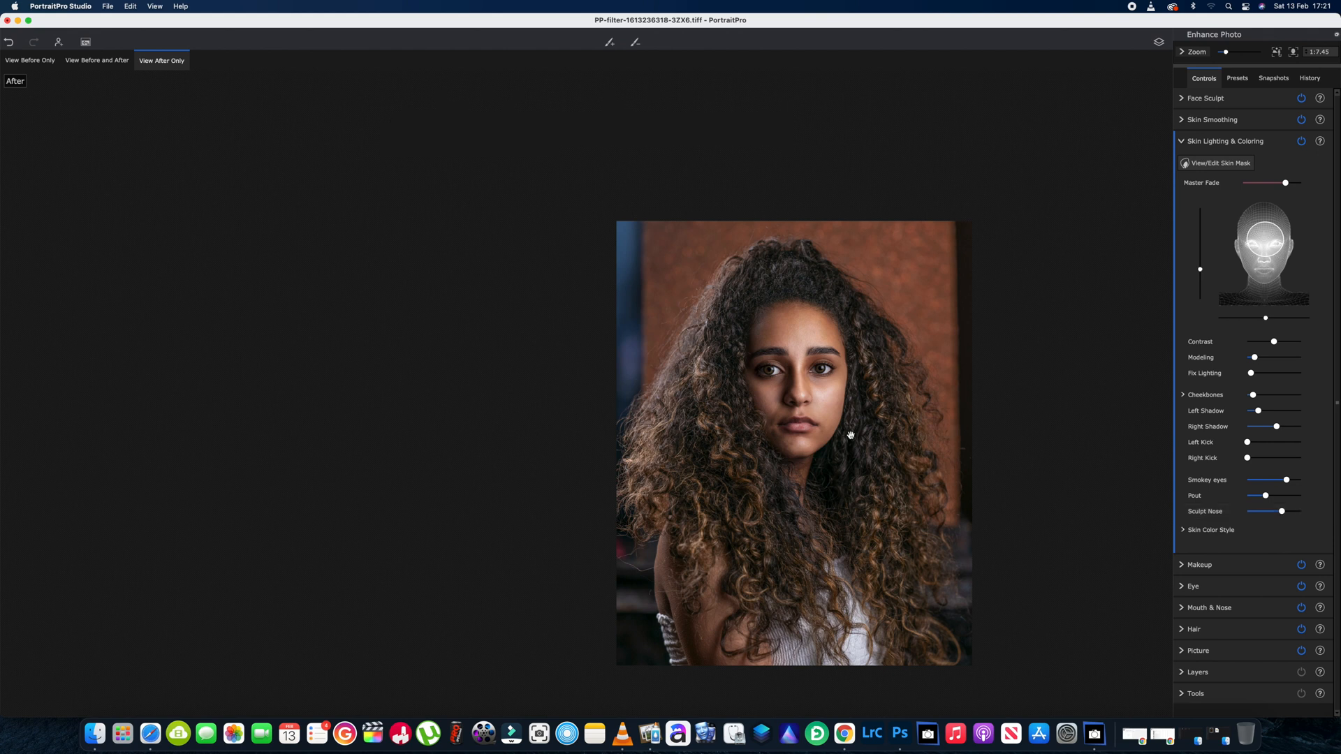
pyautogui.scroll(3, 788, 452)
pyautogui.scroll(2, 787, 452)
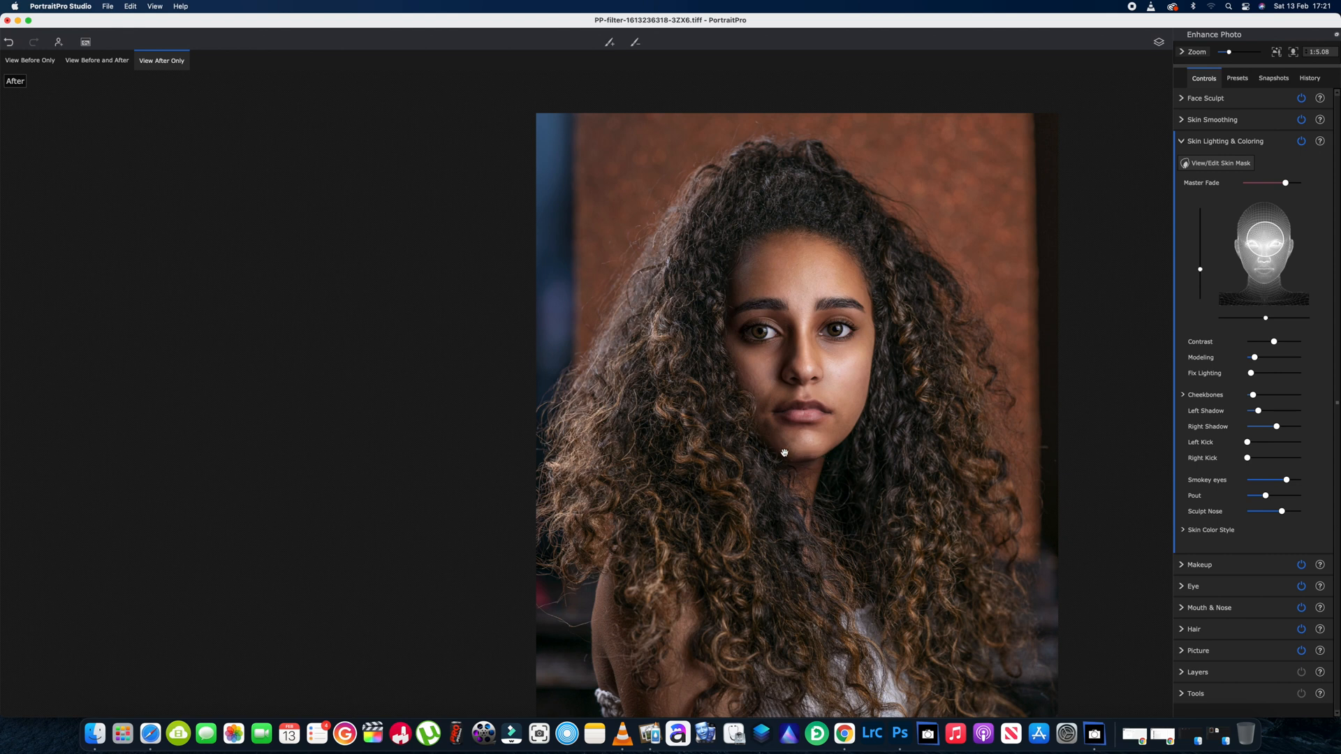
pyautogui.scroll(-3, 737, 401)
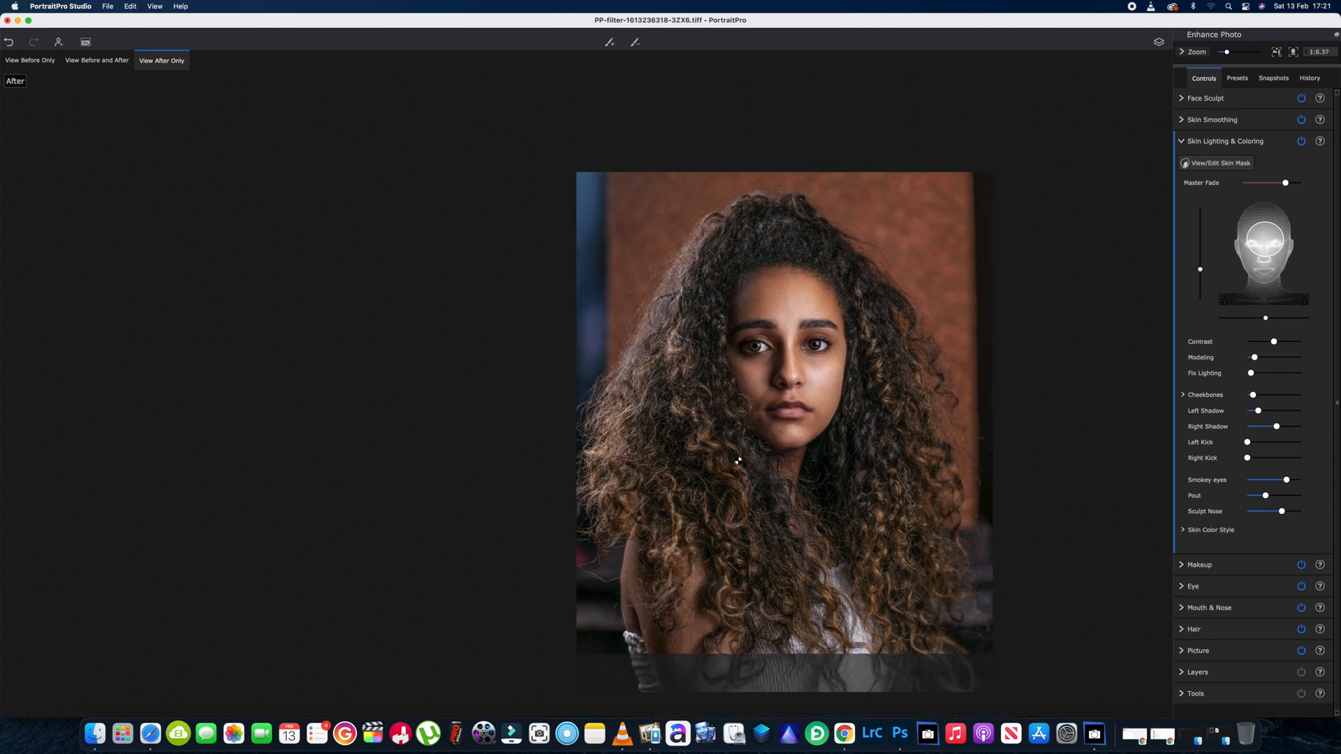
pyautogui.scroll(-4, 720, 522)
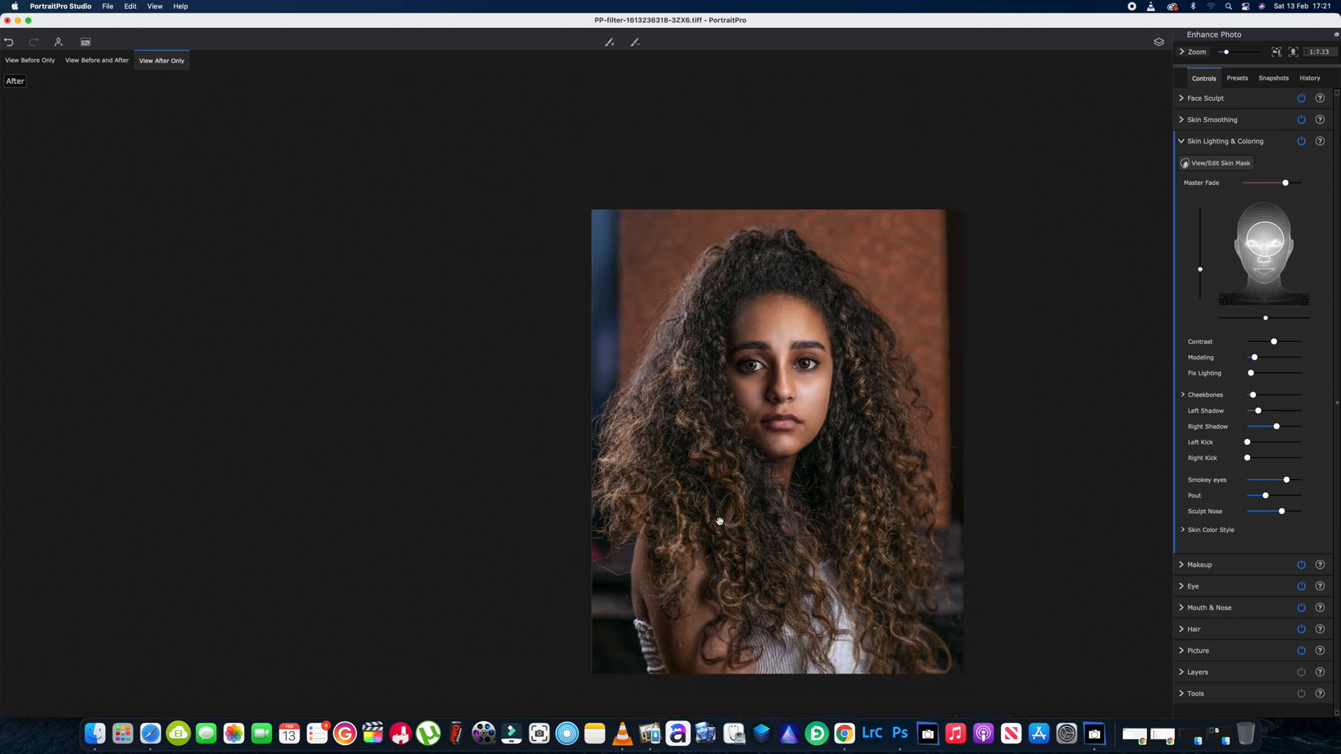
pyautogui.scroll(3, 802, 537)
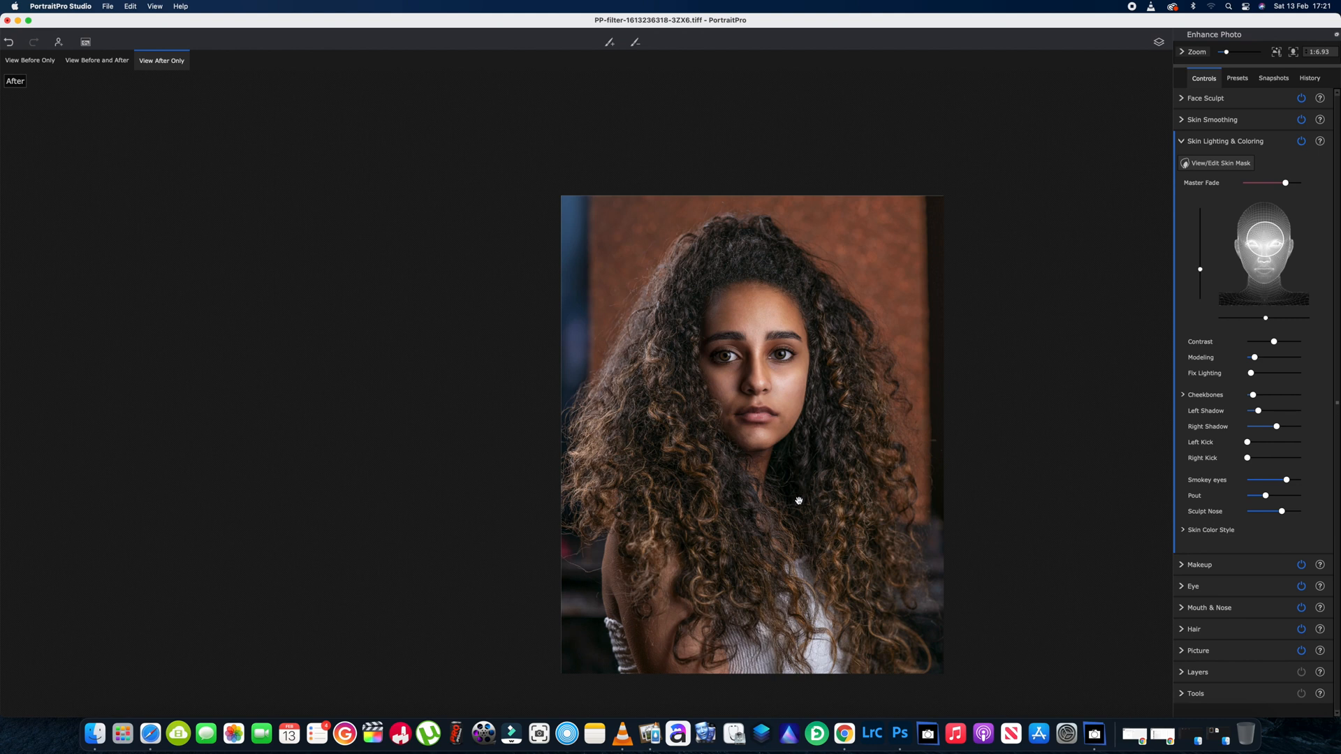
# Compare the portrait side by side before and after the edits, and return the retouched result to Photoshop.
pyautogui.click(96, 65)
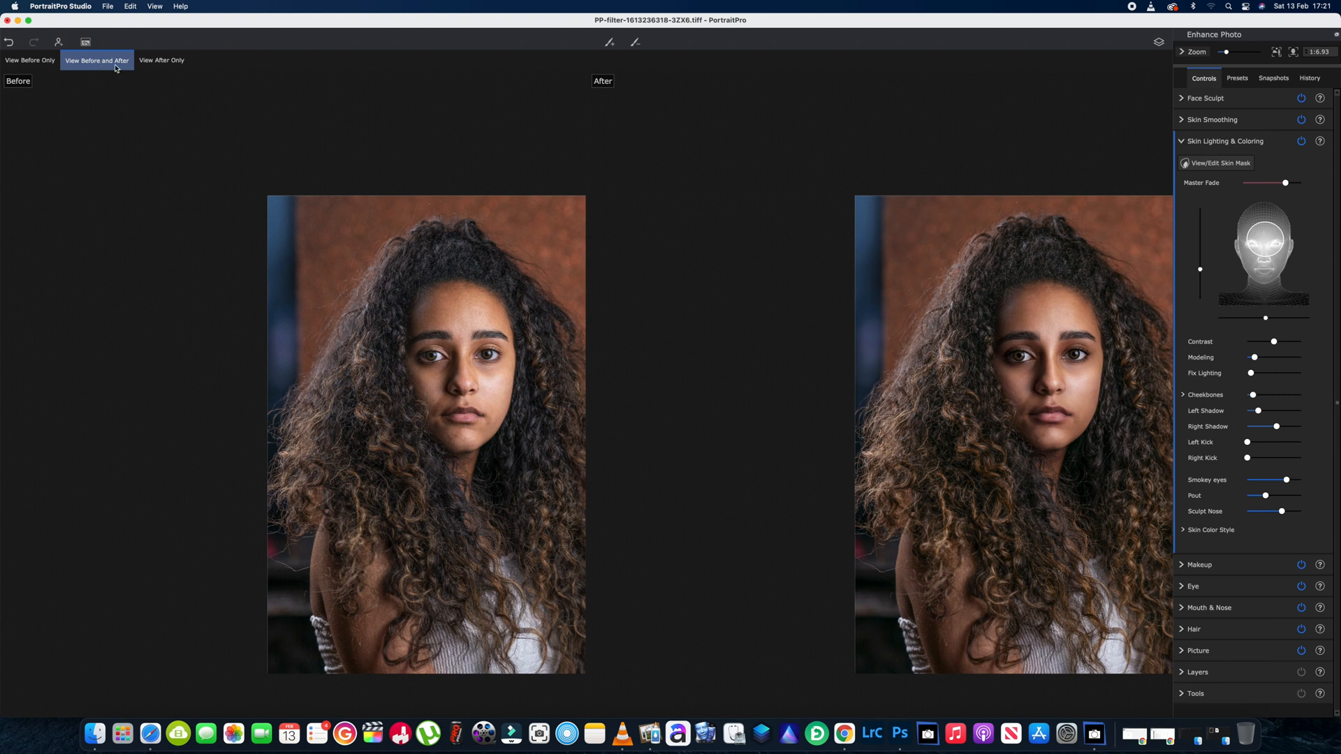
pyautogui.moveTo(962, 491); pyautogui.dragTo(817, 461)
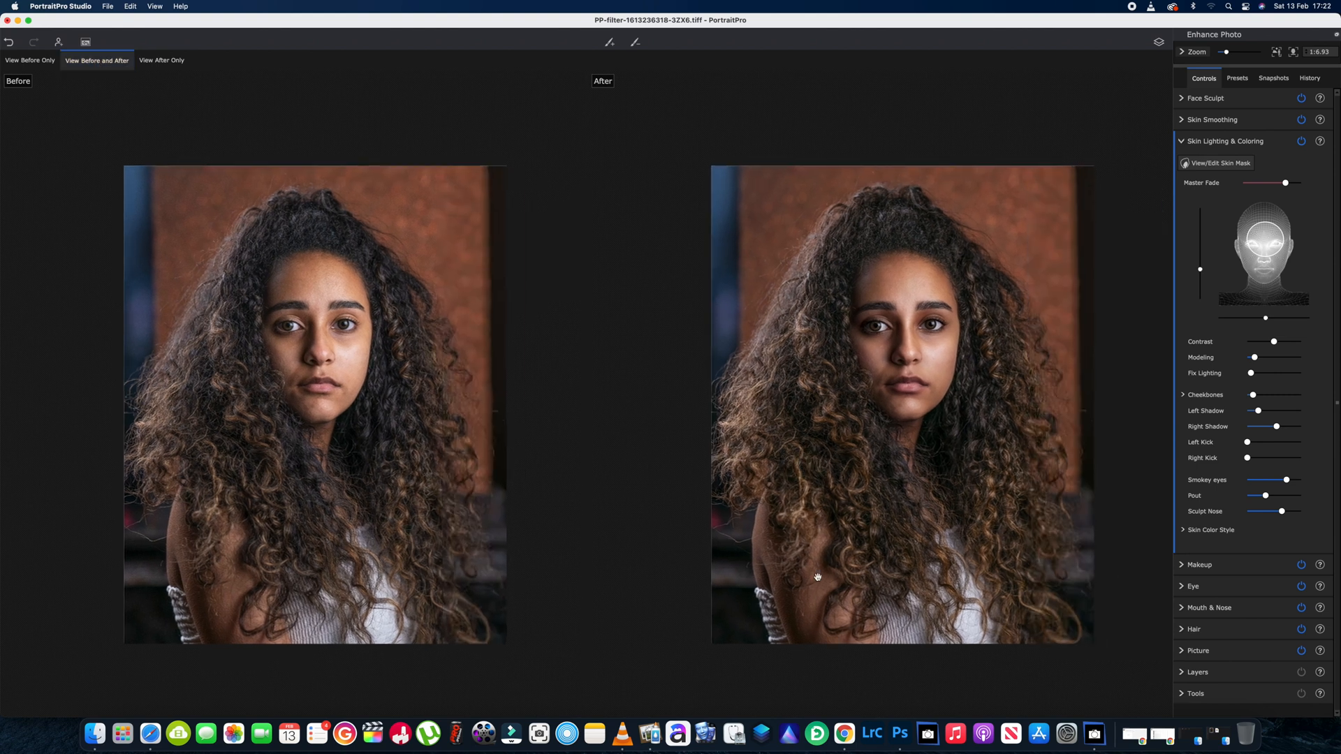
pyautogui.moveTo(564, 543)
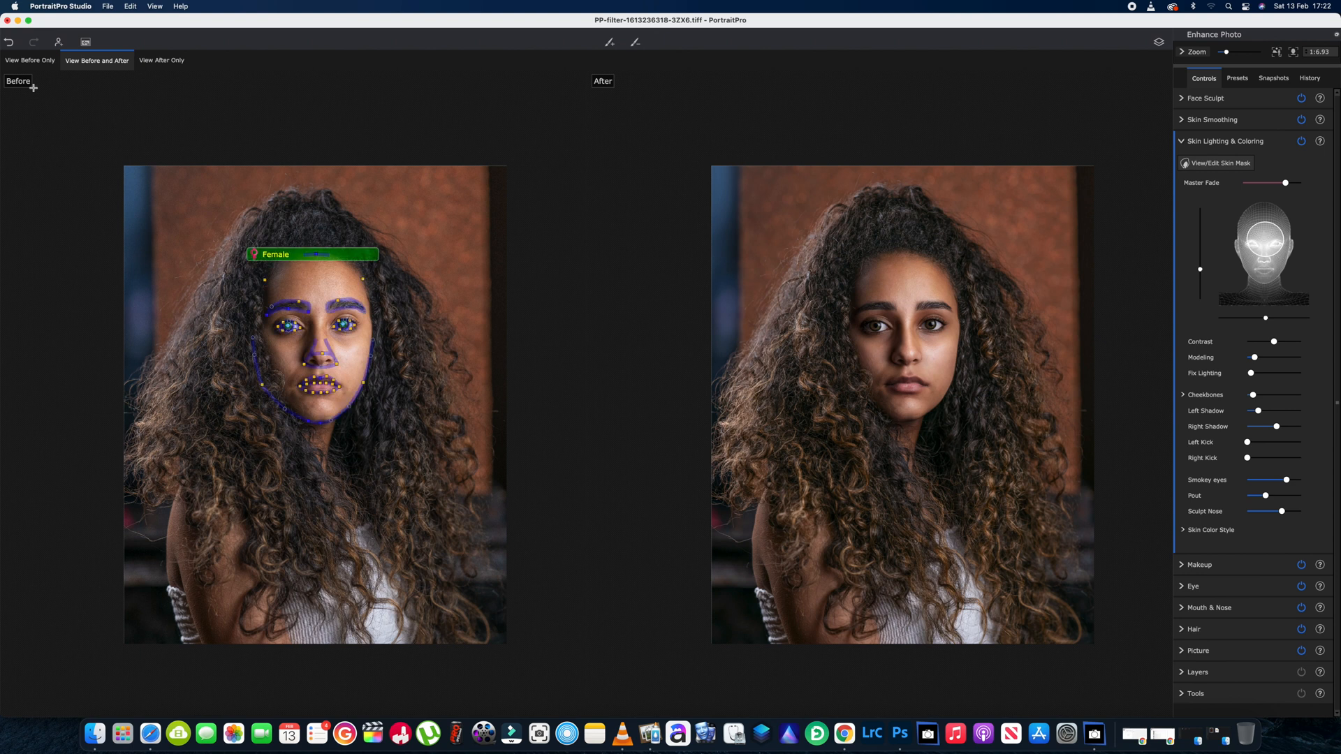
pyautogui.click(86, 42)
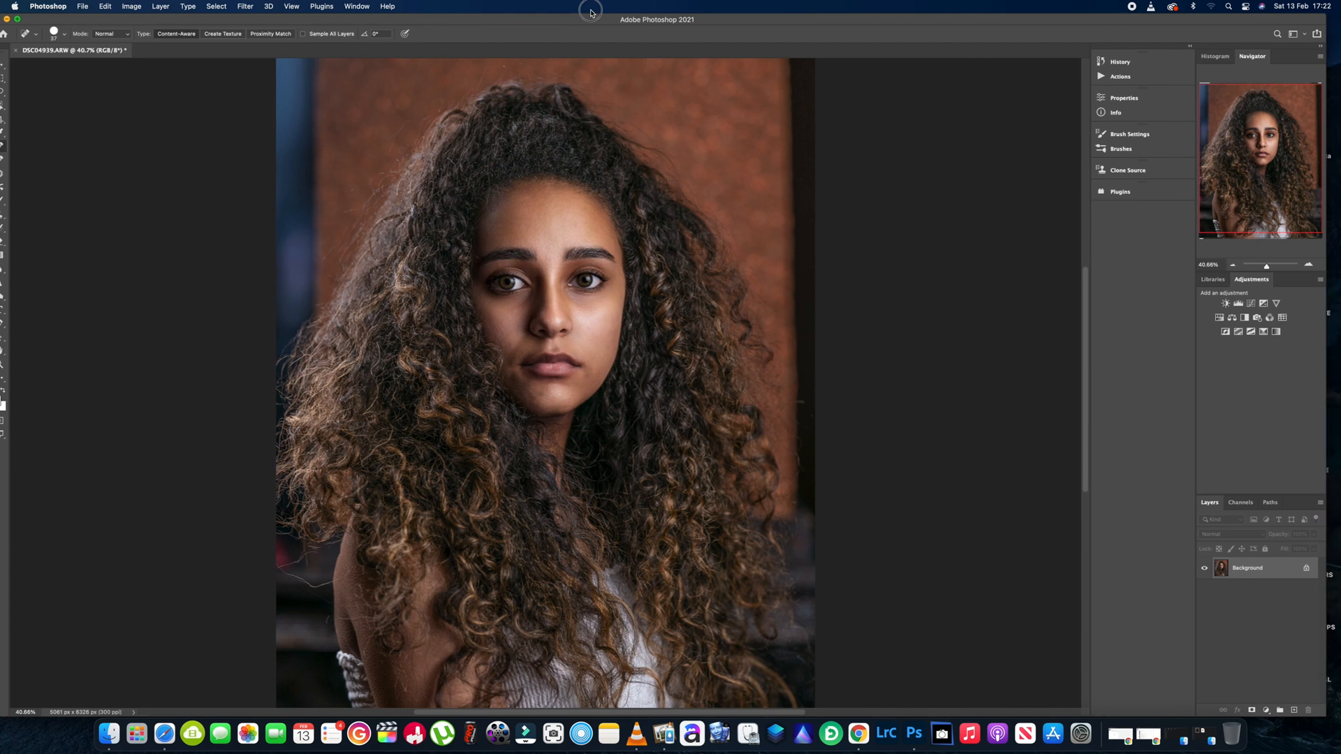
# Use Fade to compare the PortraitPro edit at 0% and 100% opacity, keep 100% in Normal mode, and view the whole portrait.
pyautogui.click(110, 8)
pyautogui.click(113, 56)
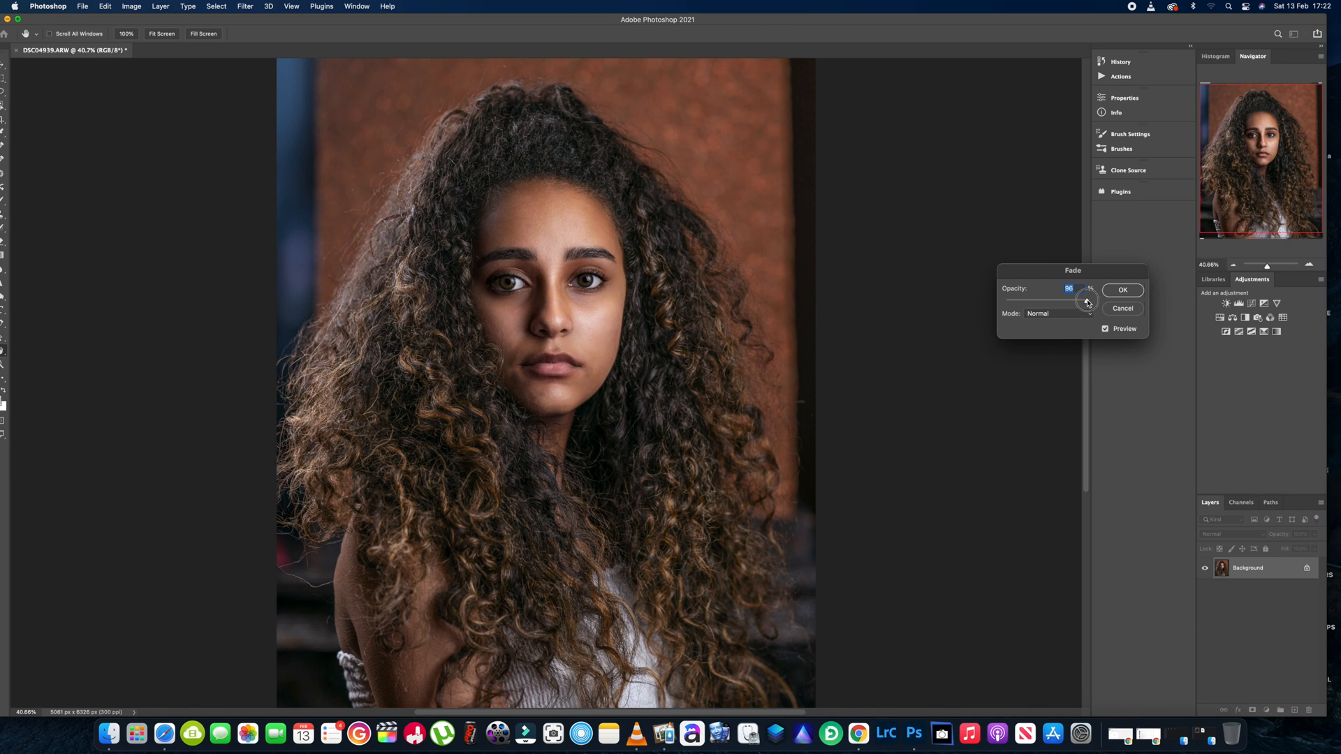
pyautogui.moveTo(1092, 299); pyautogui.dragTo(884, 302)
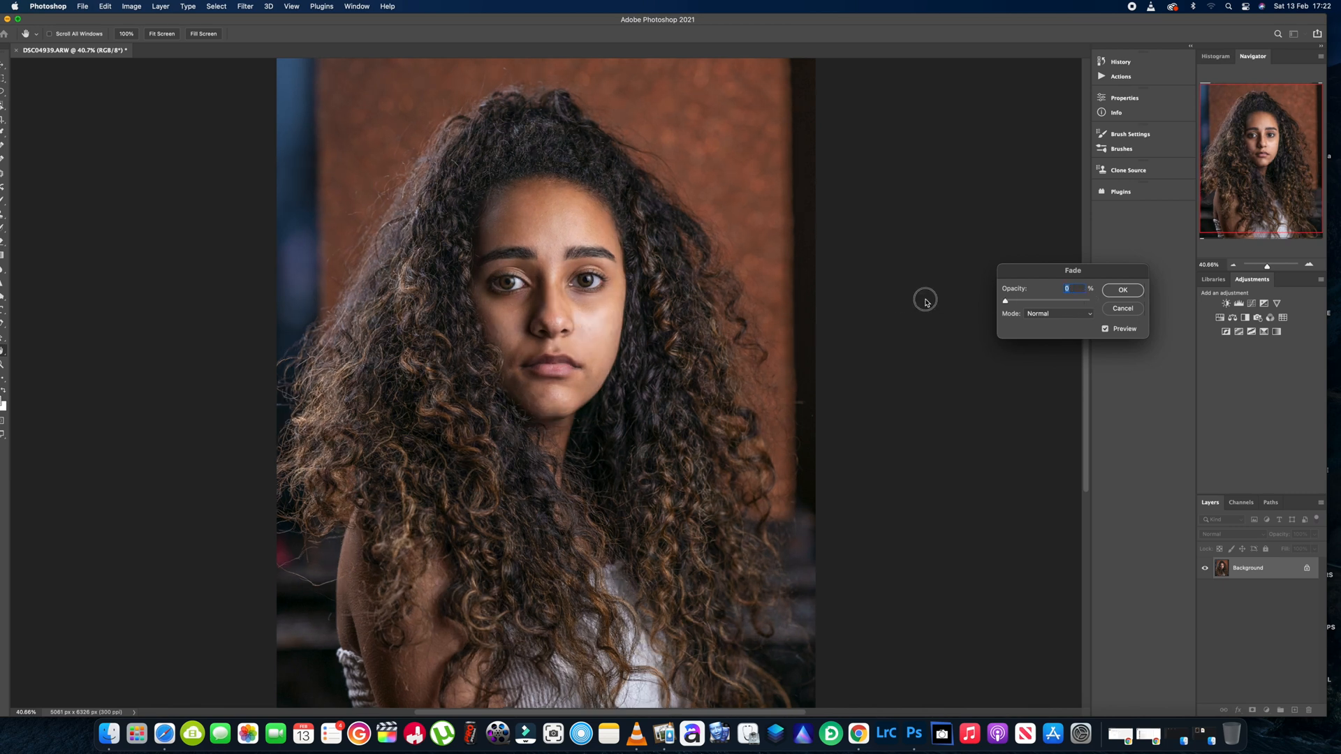
pyautogui.click(1049, 305)
pyautogui.moveTo(1049, 304); pyautogui.dragTo(1090, 306)
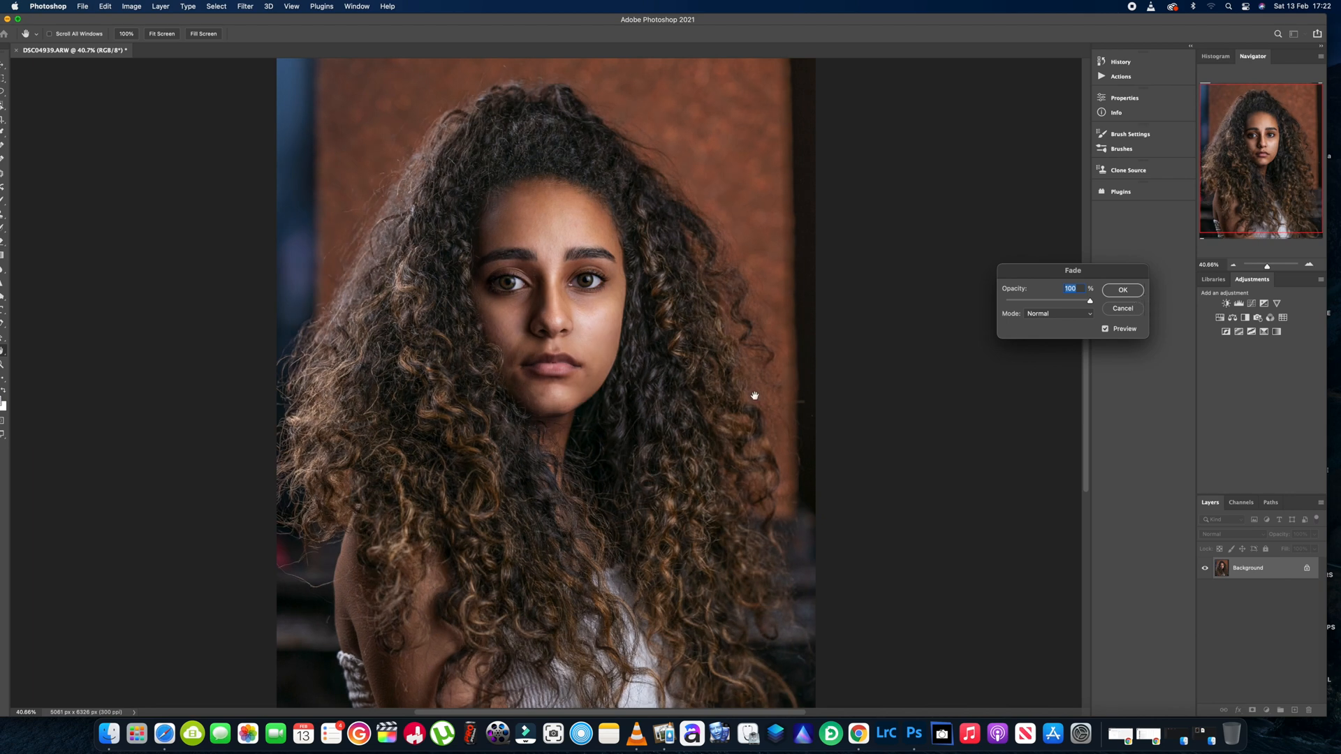
pyautogui.scroll(-2, 754, 392)
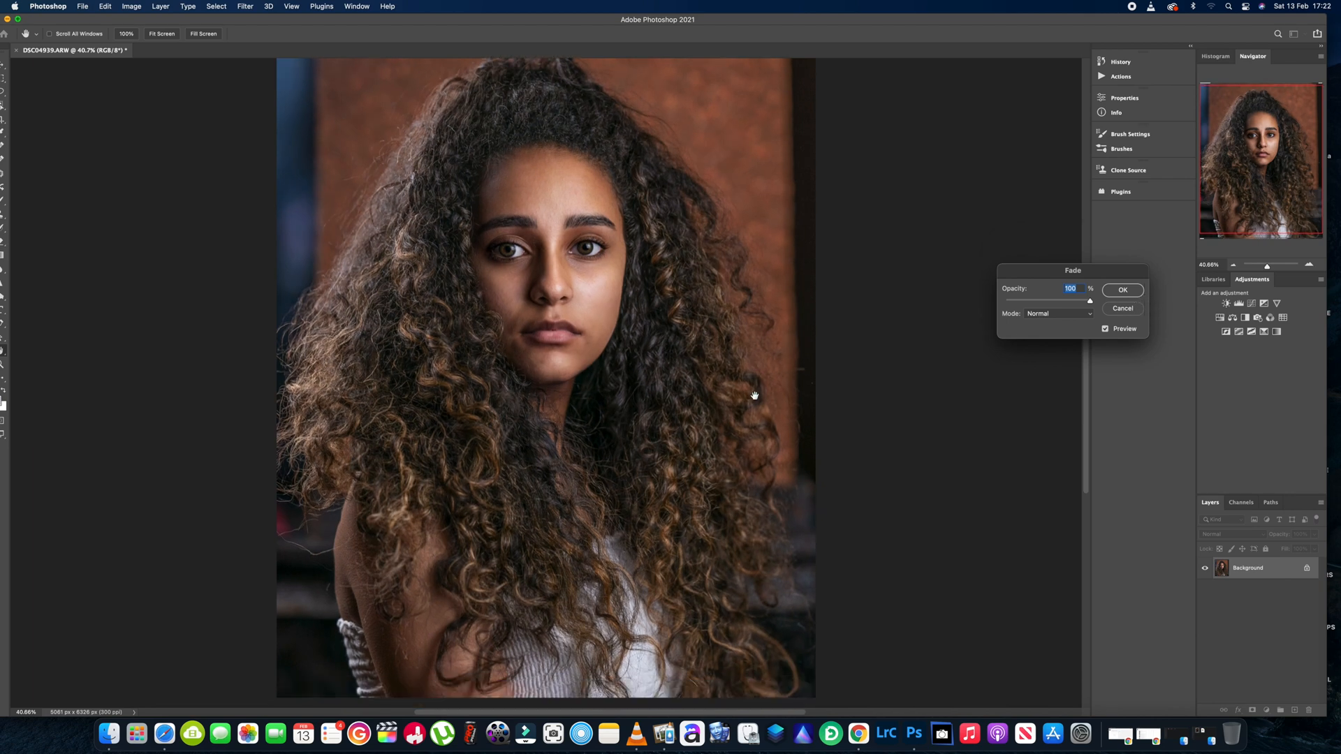
pyautogui.click(1263, 265)
pyautogui.click(1267, 267)
pyautogui.press('Return')
pyautogui.click(1266, 267)
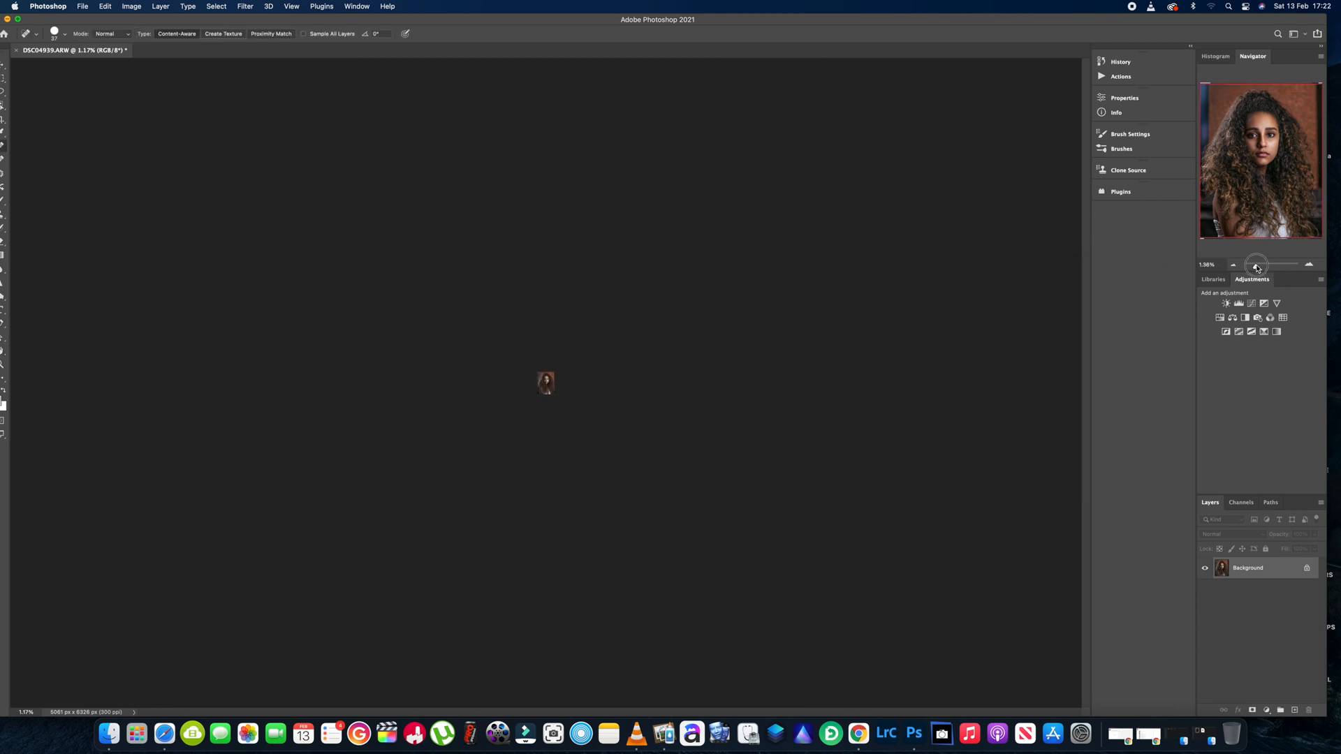
pyautogui.moveTo(1265, 267); pyautogui.dragTo(1268, 267)
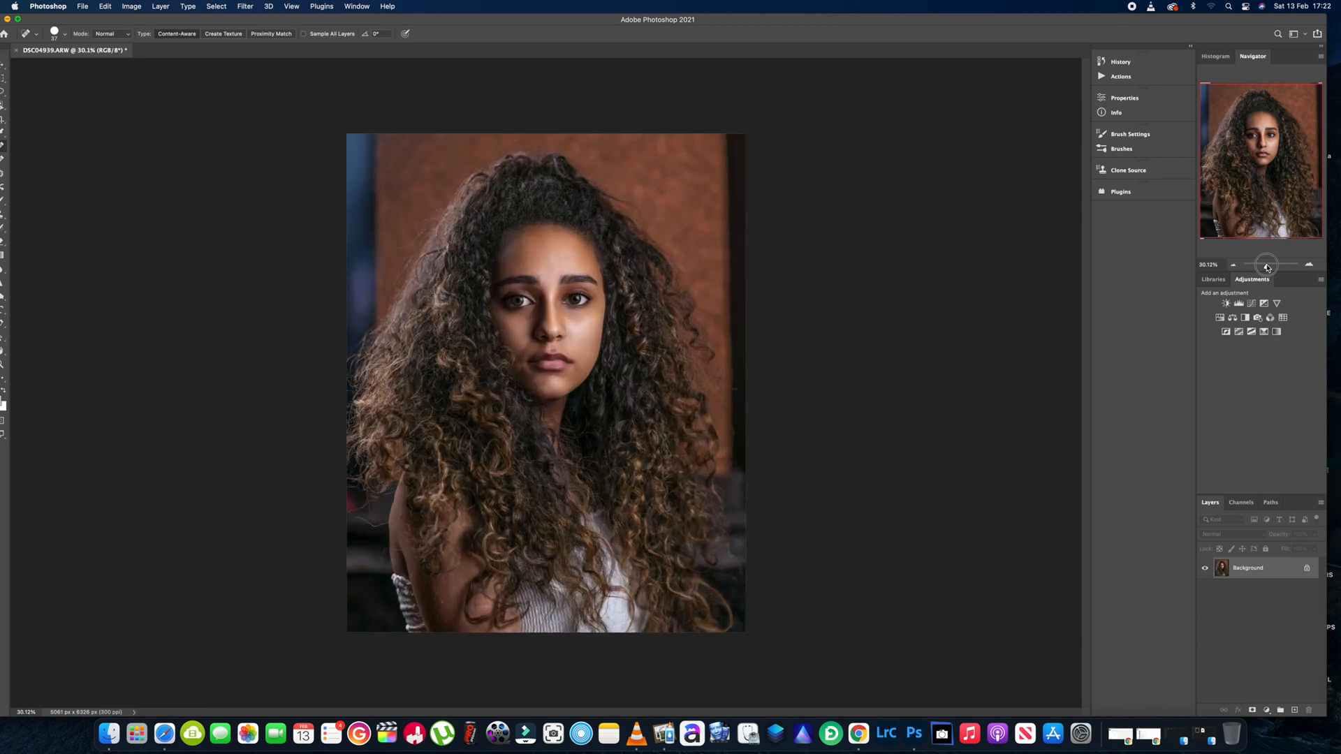